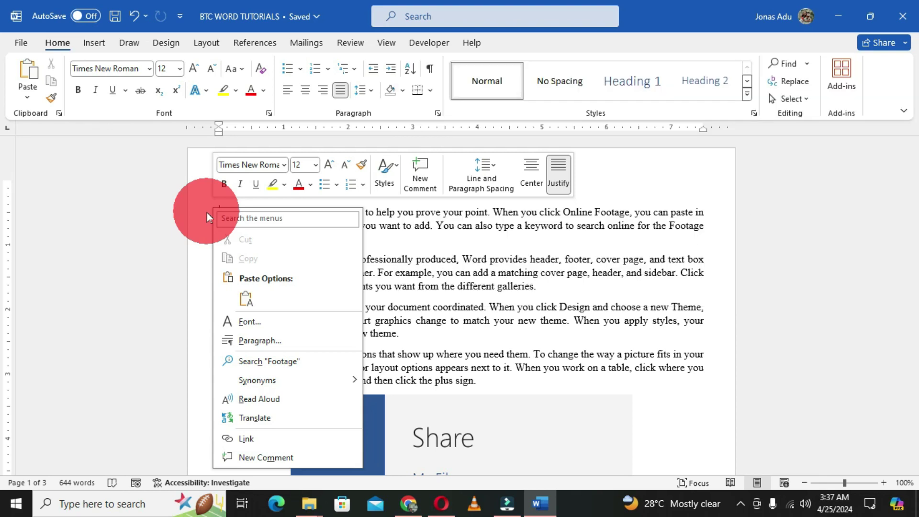
Dismiss the shortcut menu, jump to the embedded video player at the document's end, and show the Developer tab
click(488, 276)
key(ctrl+End)
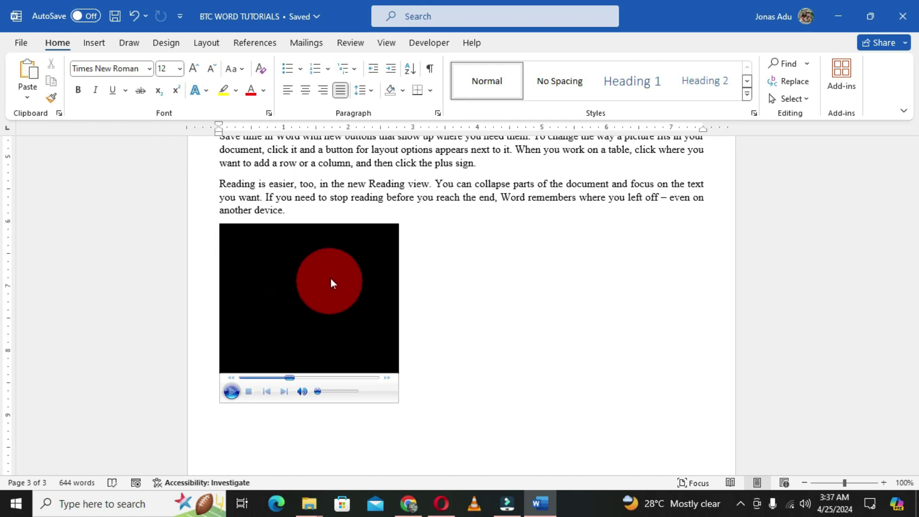
click(431, 44)
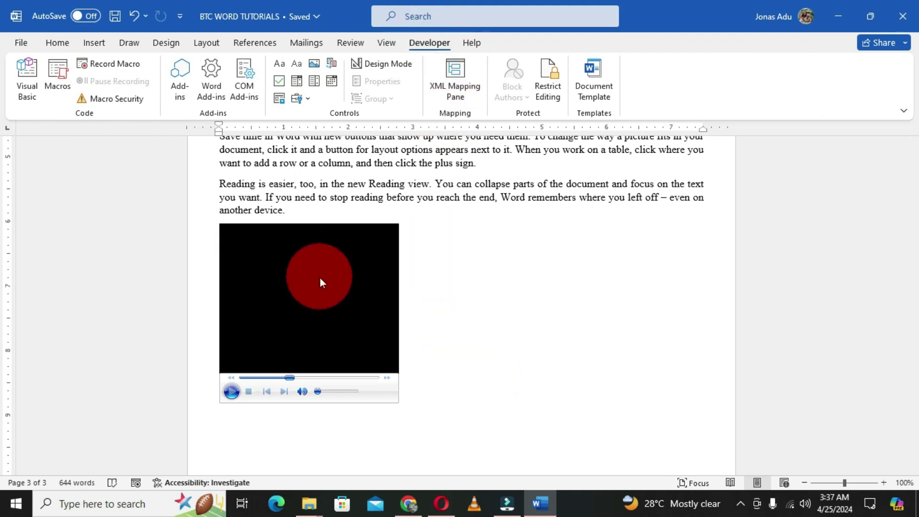
Turn on Design Mode, then select and delete the embedded video player
click(384, 65)
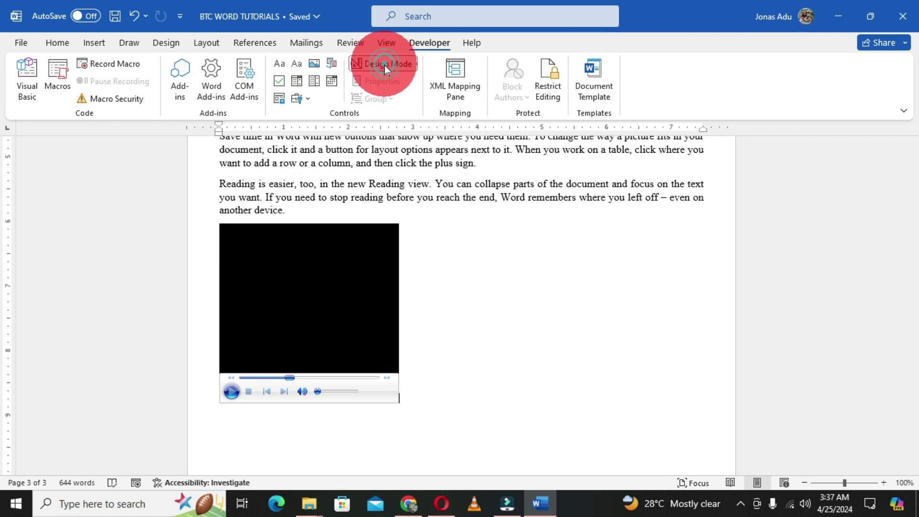
click(288, 291)
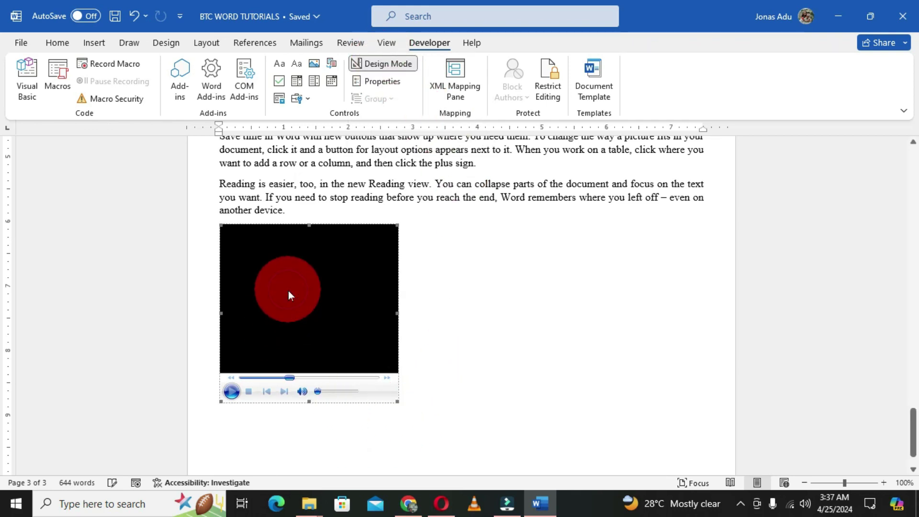
key(Delete)
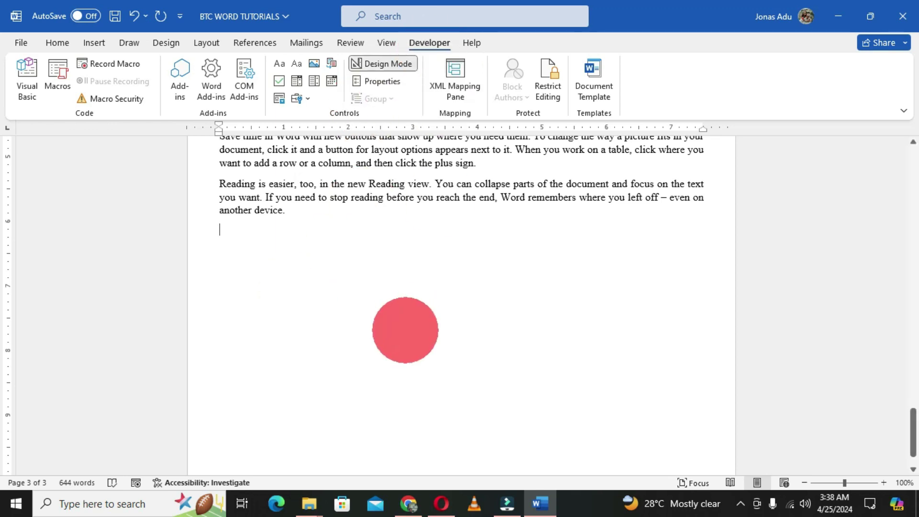
Choose Productive Excel.mp4 from Music > Long Form as a Create-from-File object with Link to file checked
click(94, 44)
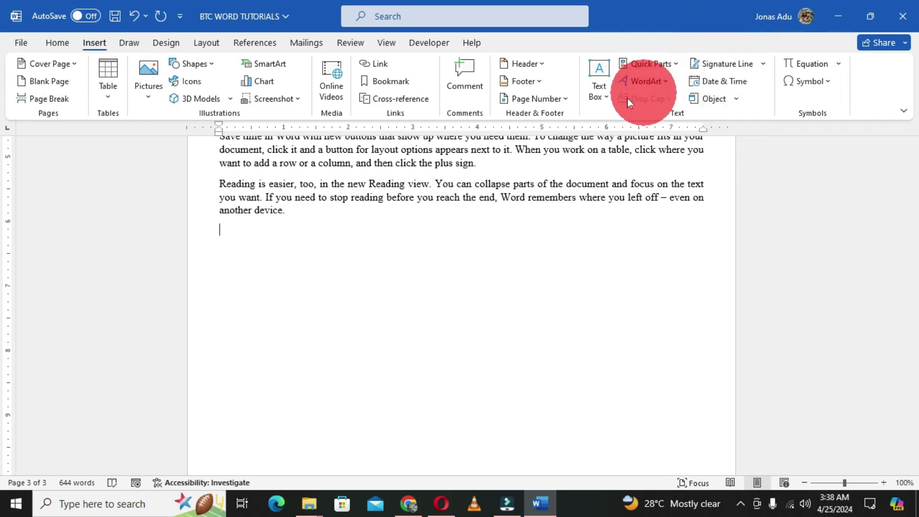
click(725, 101)
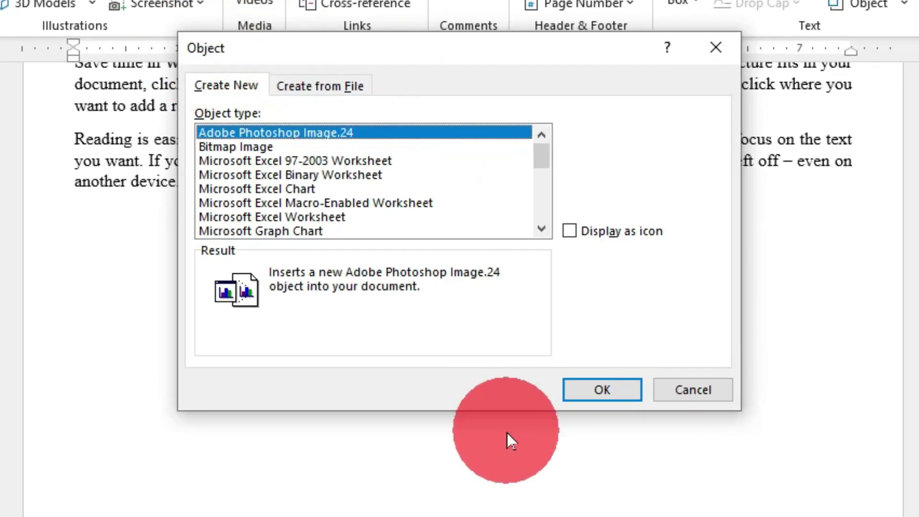
click(317, 88)
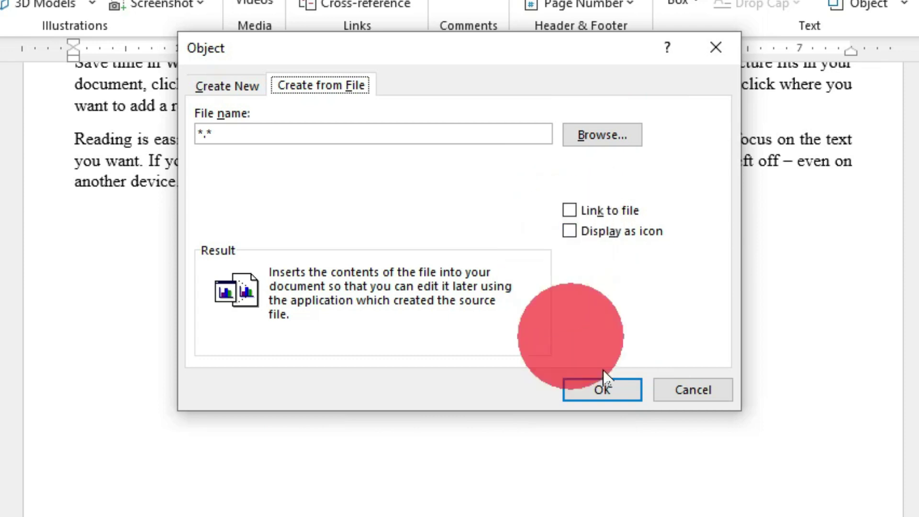
click(570, 211)
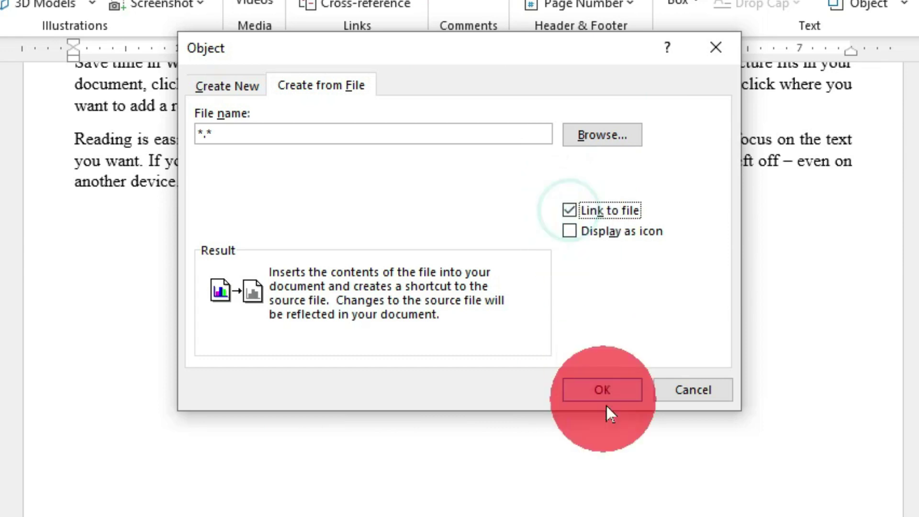
click(600, 136)
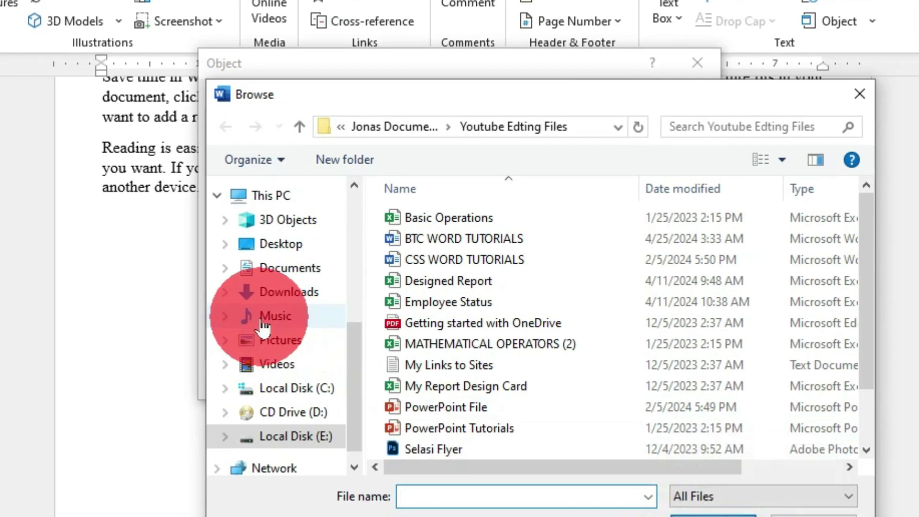
click(264, 327)
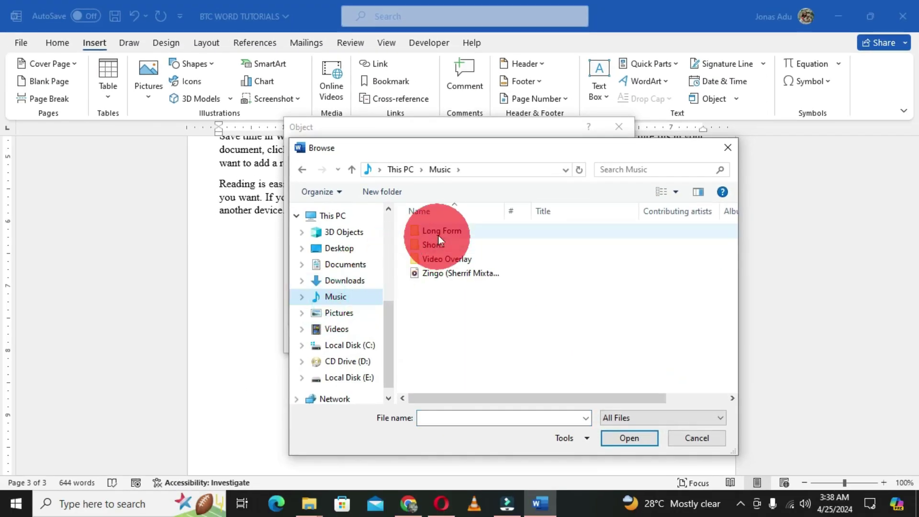
double_click(430, 218)
click(689, 253)
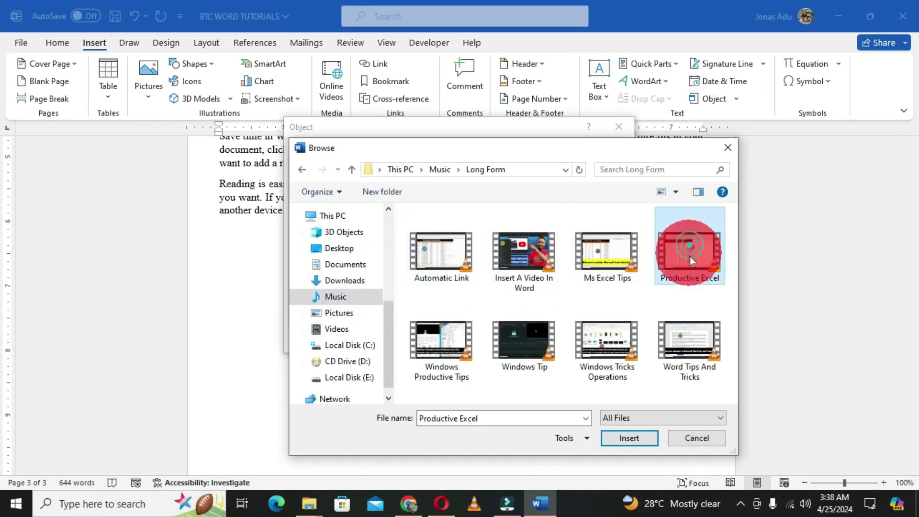
click(623, 438)
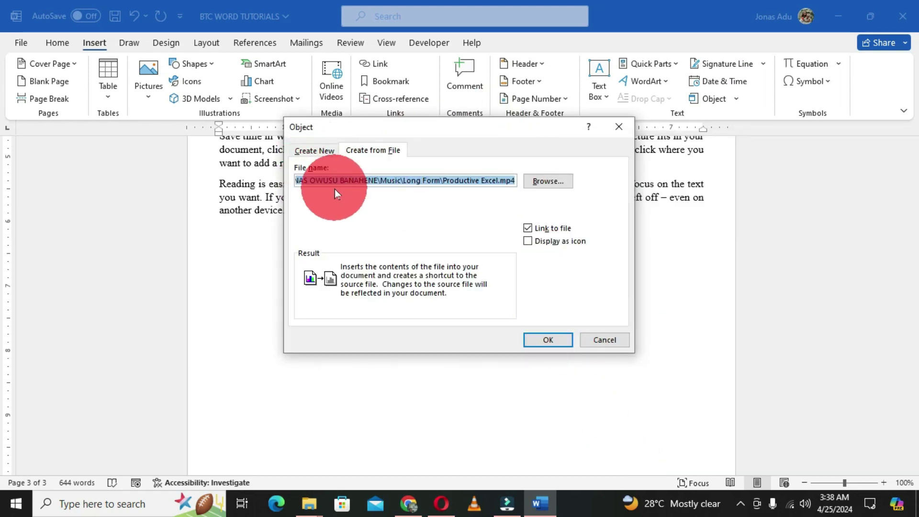
Insert the linked Productive Excel.mp4 object and double-click it to open its contents
click(544, 340)
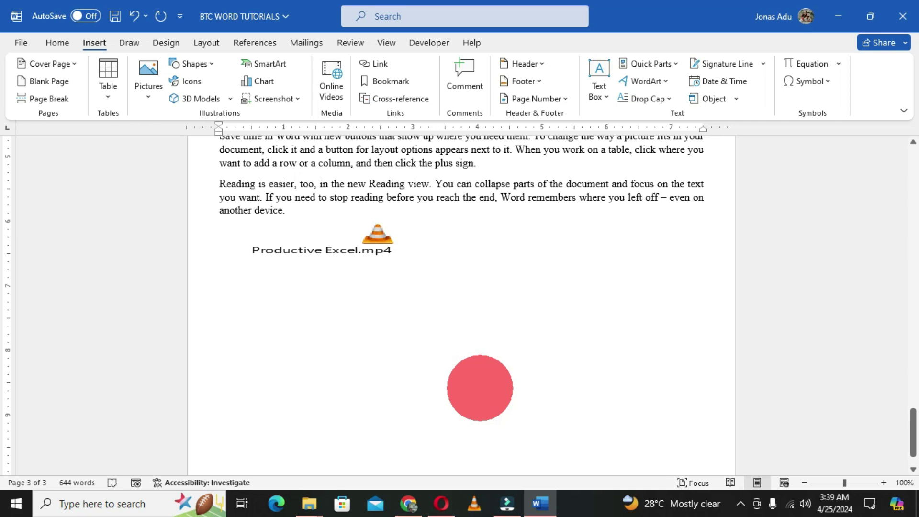
scroll(480, 388, up, 2)
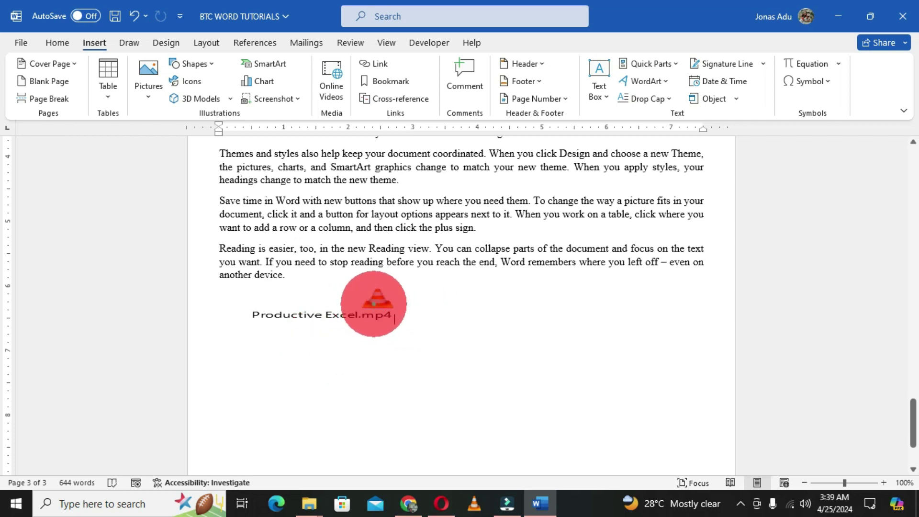
click(374, 304)
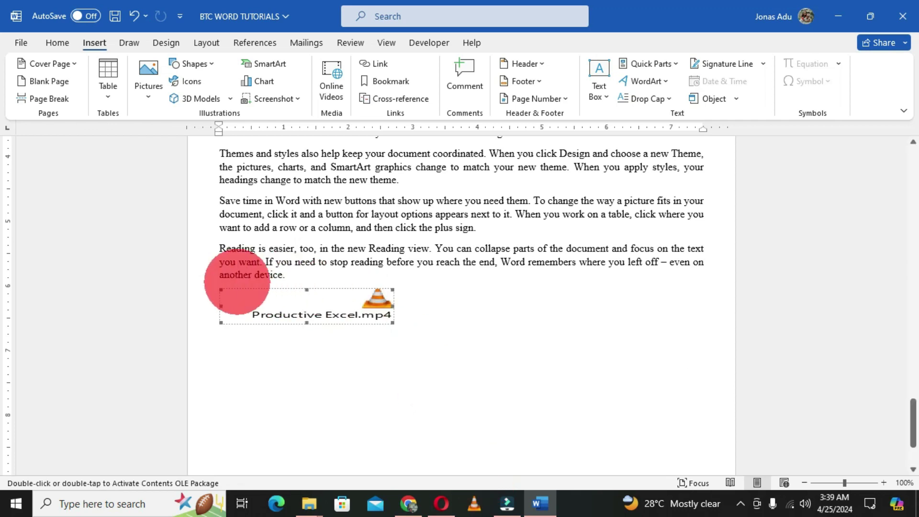
double_click(378, 305)
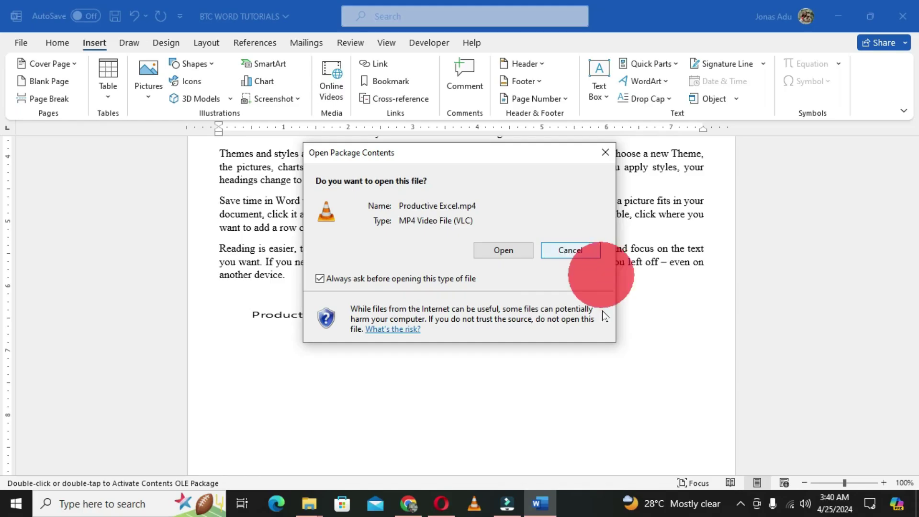
Open Productive Excel.mp4 in VLC, lower the playback volume, then close the player
click(500, 252)
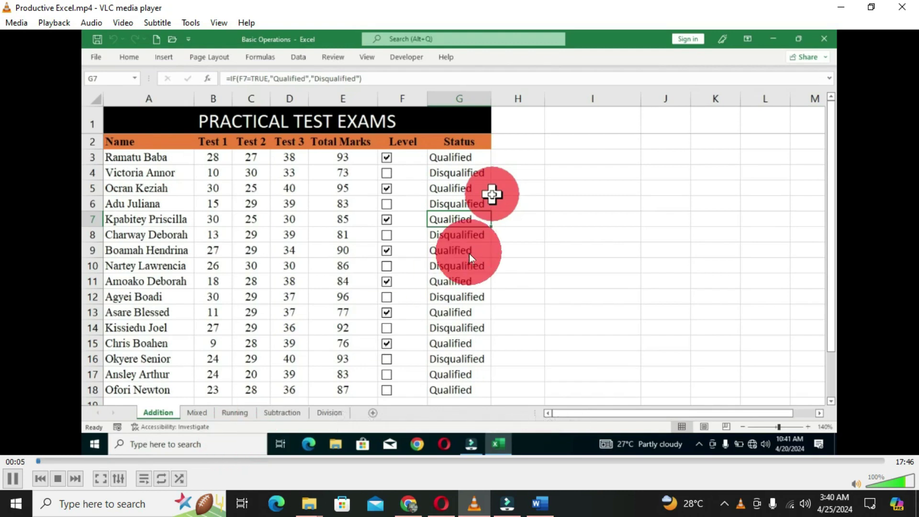
scroll(471, 258, down, 2)
key(space)
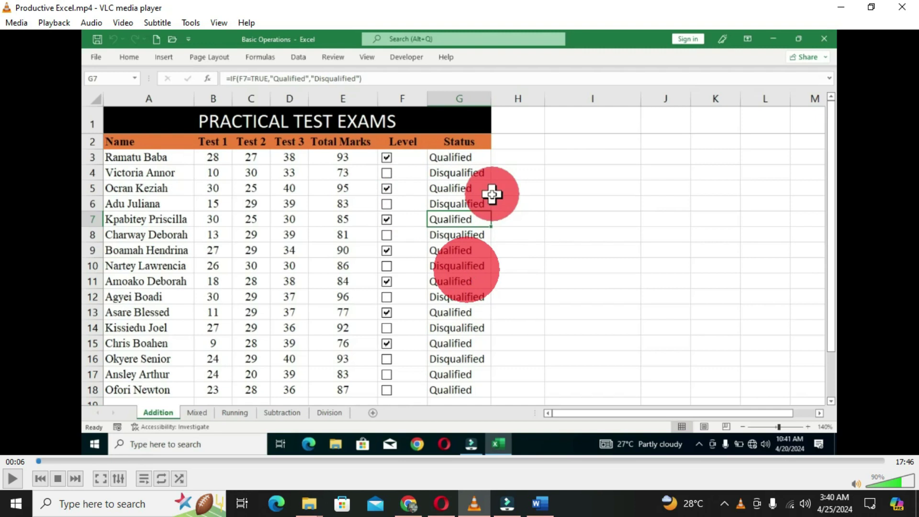
click(904, 8)
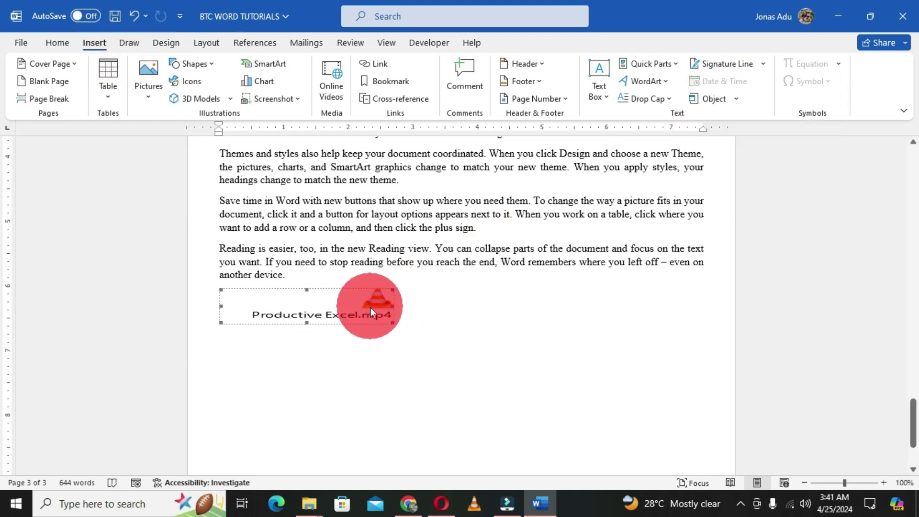
Undo the linked video and start a Create-from-File object with Display as icon checked
key(ctrl+z)
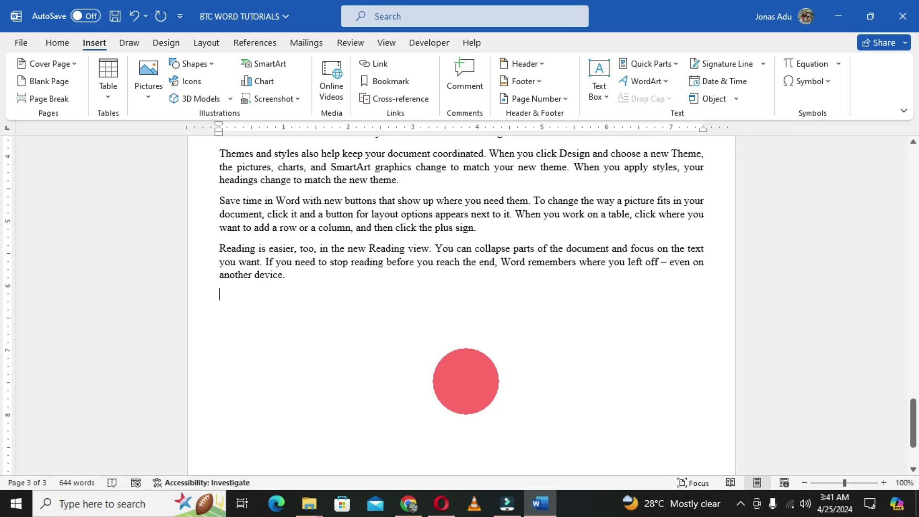
click(716, 101)
click(376, 150)
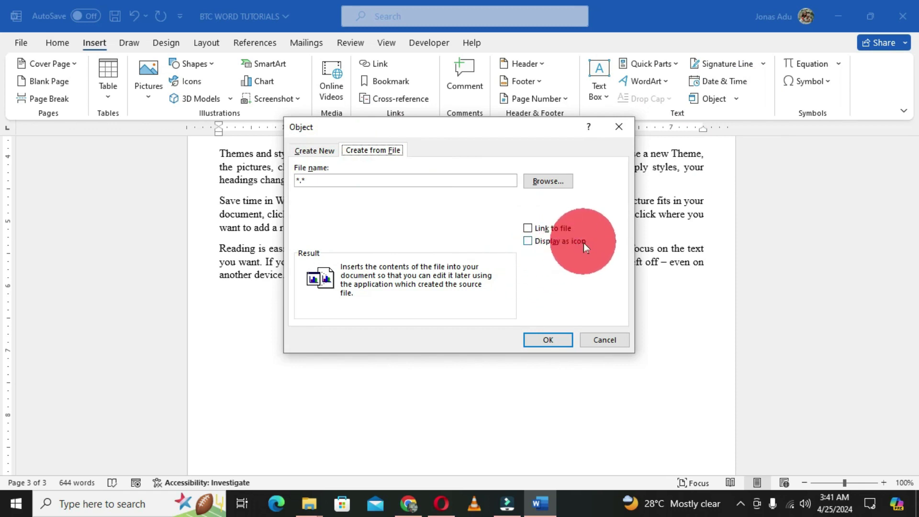
click(527, 241)
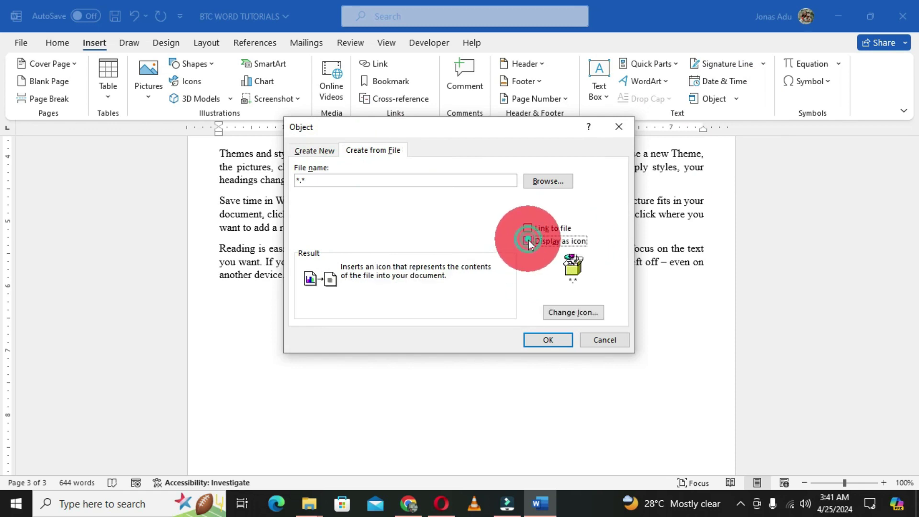
Pick Productive Excel.mp4 from Music > Long Form, keep the default icon, and insert it
click(550, 182)
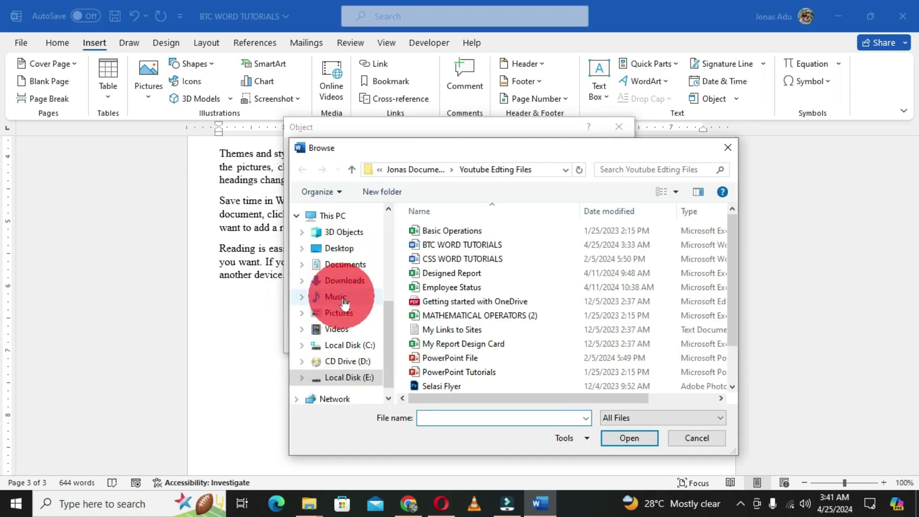
click(342, 298)
double_click(445, 233)
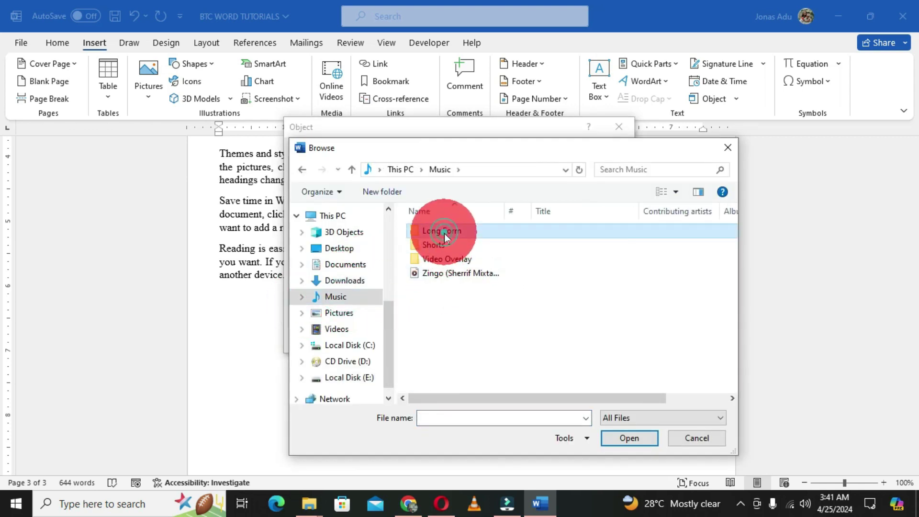
click(680, 248)
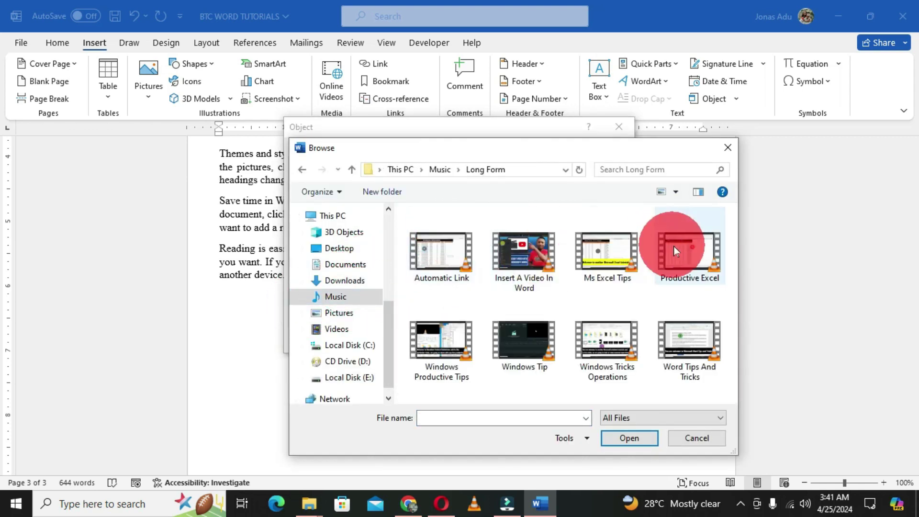
click(626, 439)
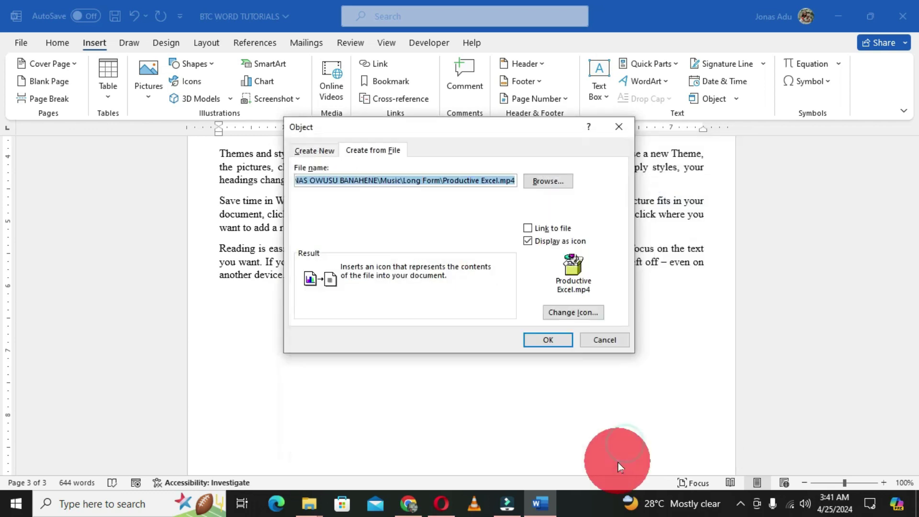
click(591, 315)
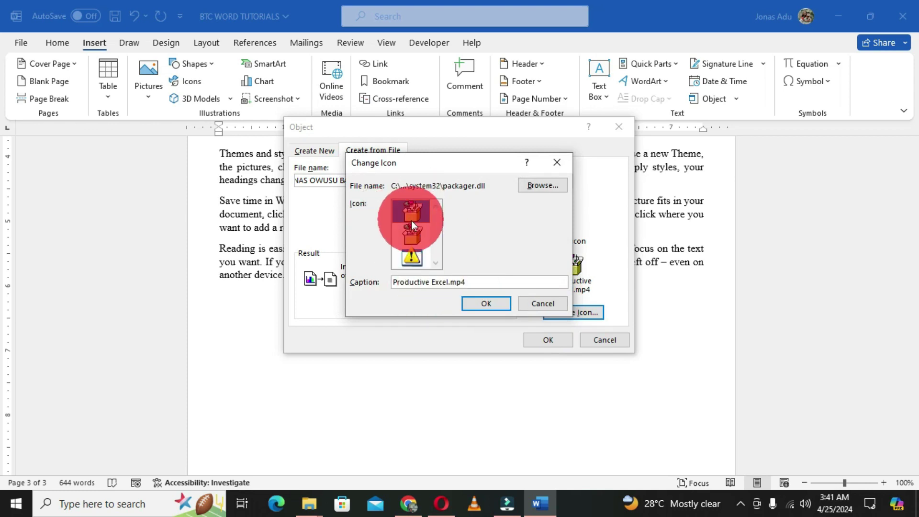
click(474, 304)
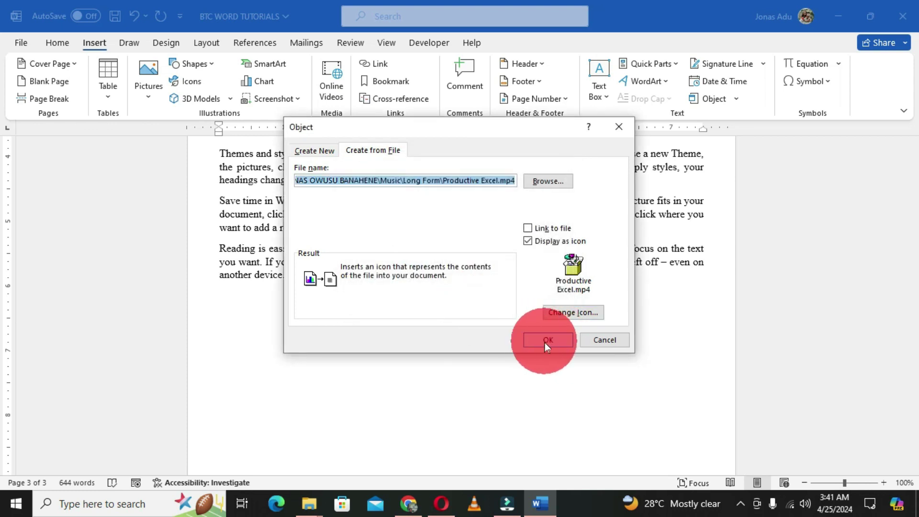
click(549, 340)
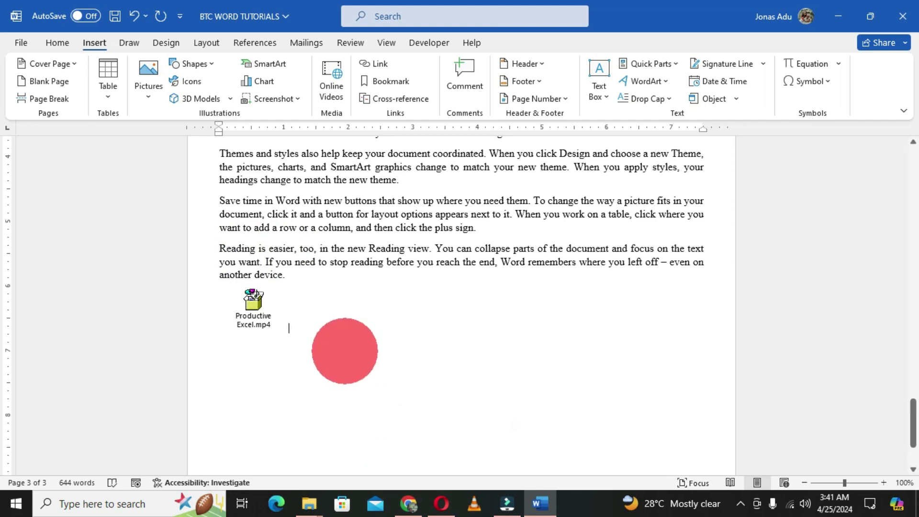
Double-click the embedded Productive Excel.mp4 icon and confirm opening it in the video player
scroll(352, 371, up, 1)
scroll(352, 371, down, 1)
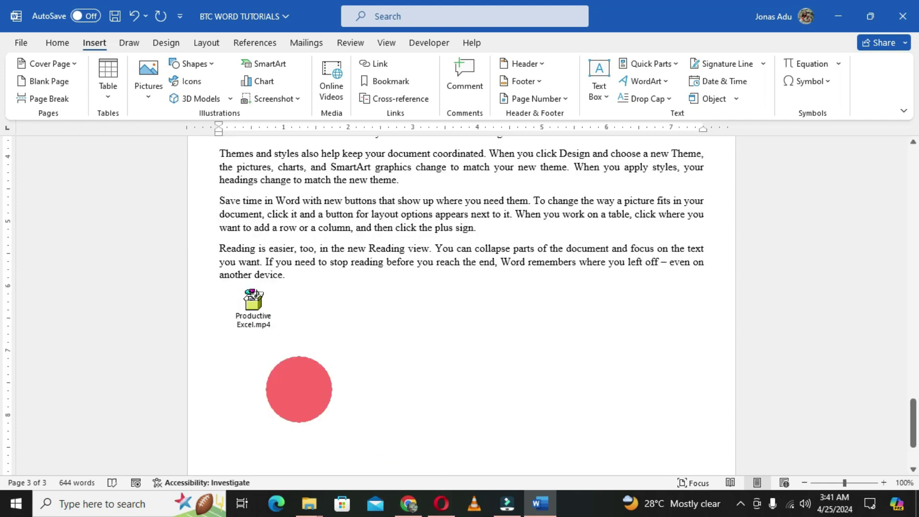
scroll(298, 390, up, 4)
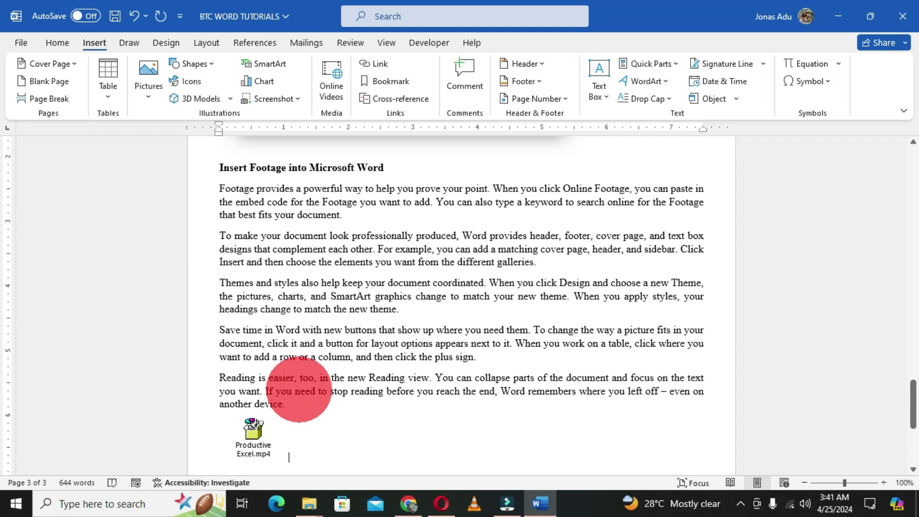
scroll(299, 389, down, 3)
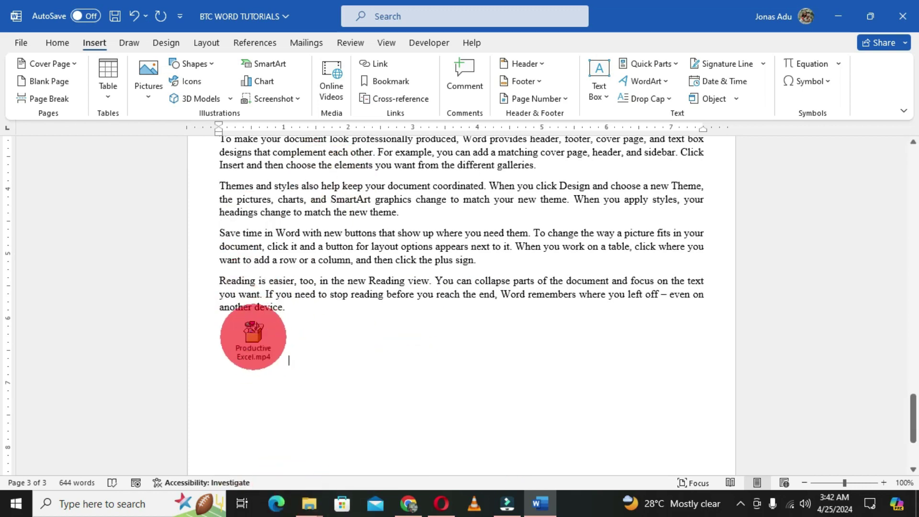
double_click(254, 335)
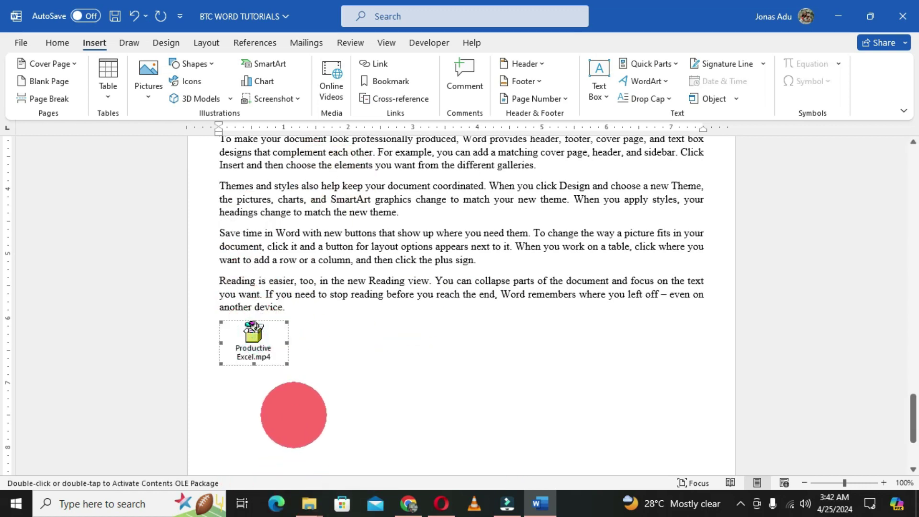
click(255, 344)
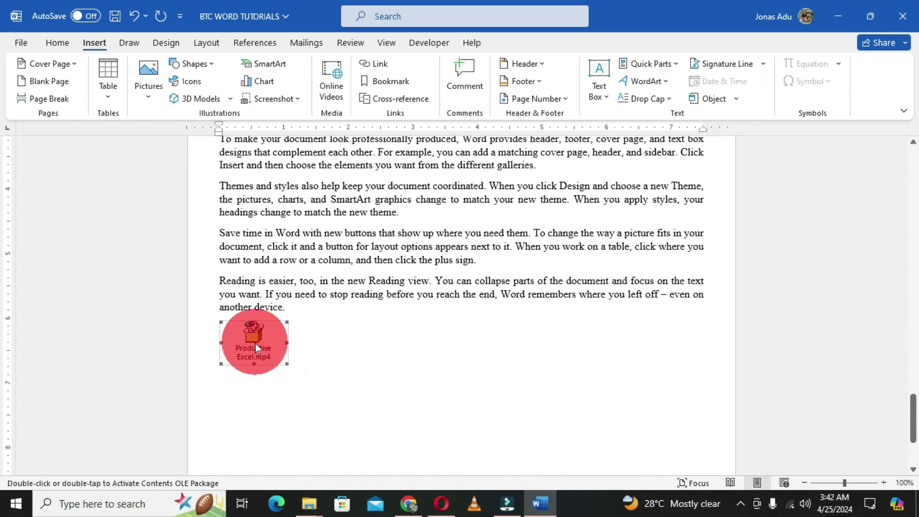
double_click(254, 340)
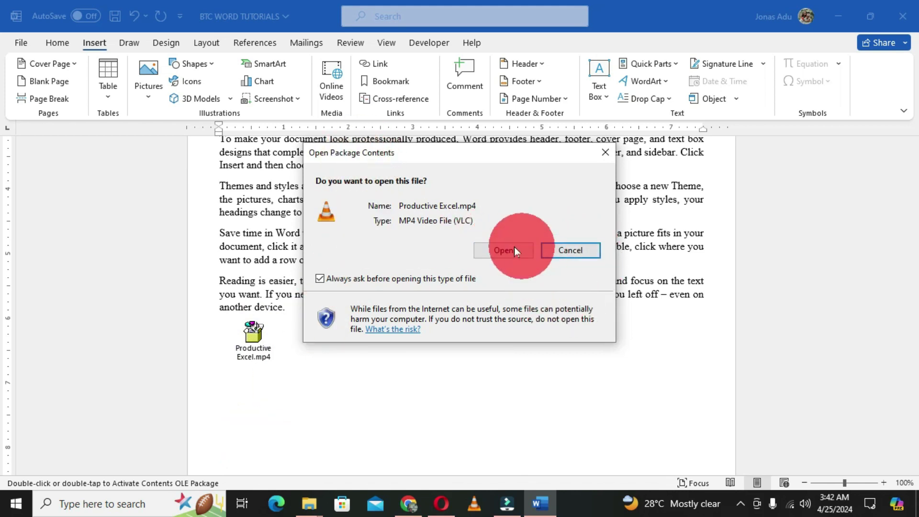
click(499, 254)
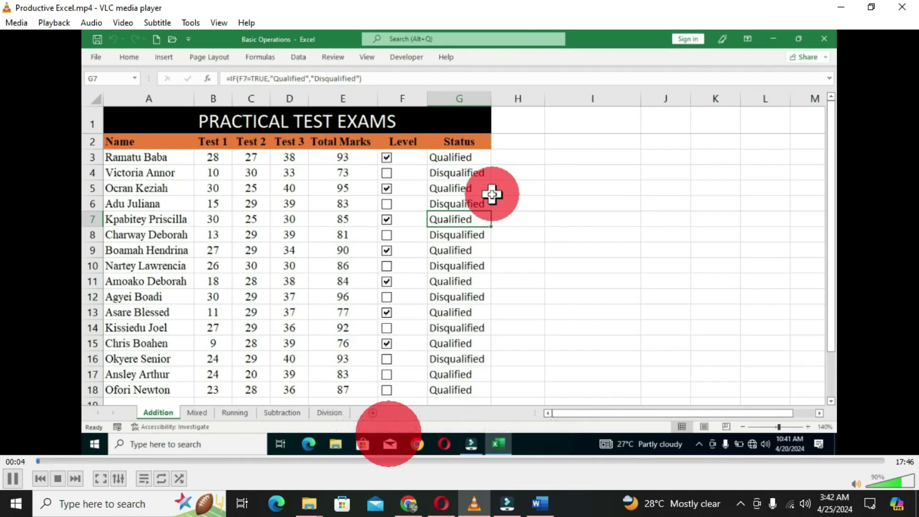
Pause the Productive Excel video and close VLC
key(space)
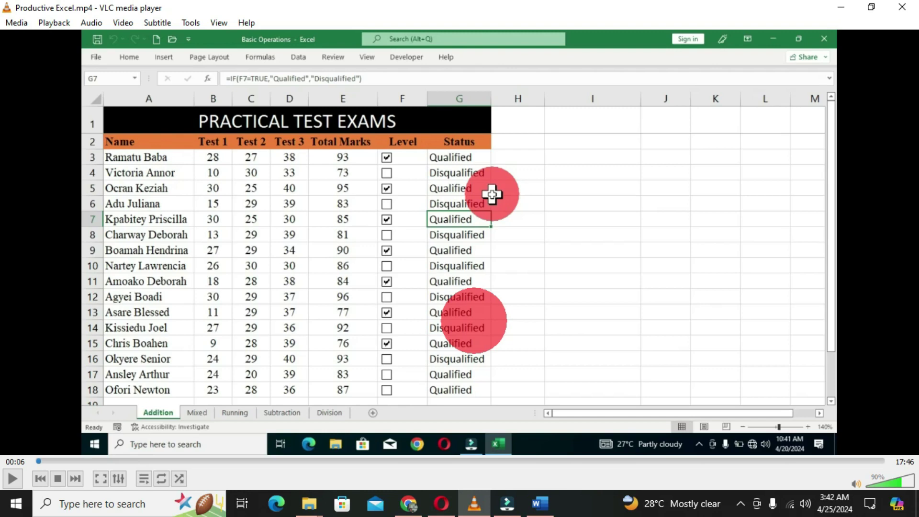
click(903, 8)
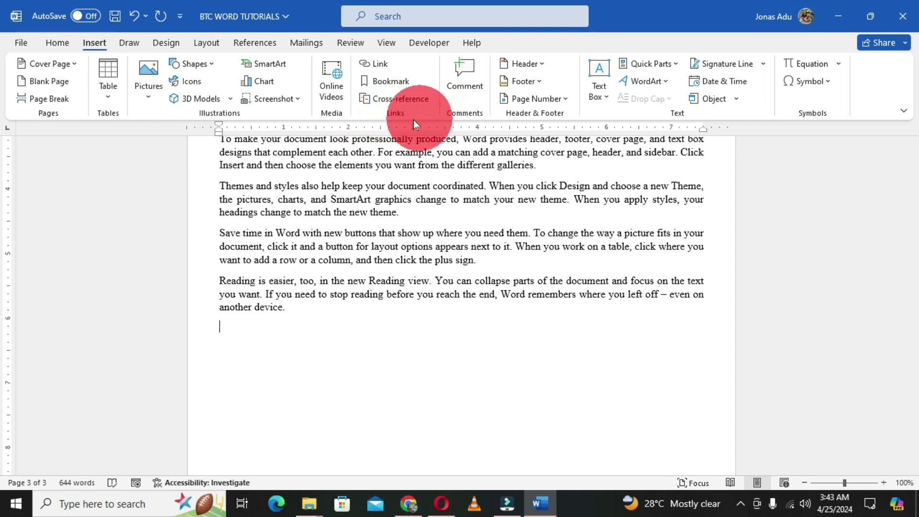
Open the Insert Hyperlink dialog at the empty line, then switch to the YouTube channel page in Chrome
click(381, 65)
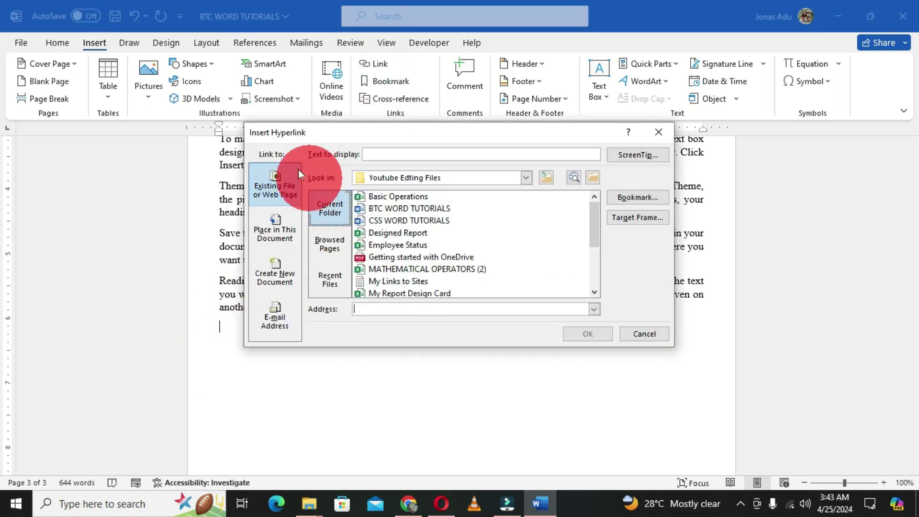
mouse_move(409, 504)
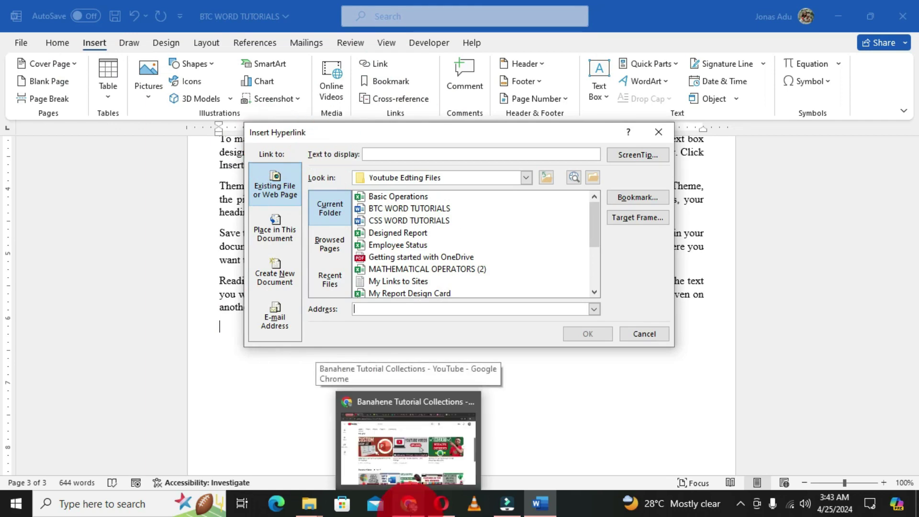
click(408, 504)
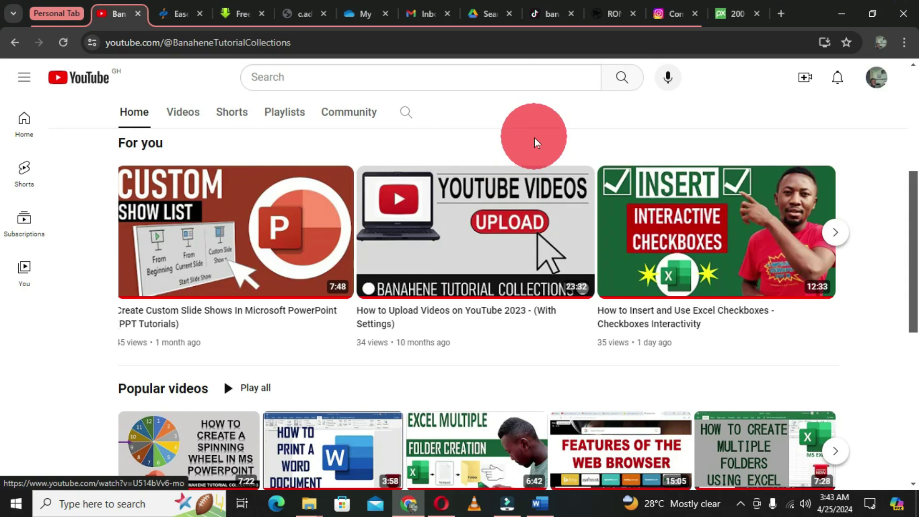
Copy the Excel checkboxes video's link address and minimize Chrome to return to Word
mouse_move(637, 169)
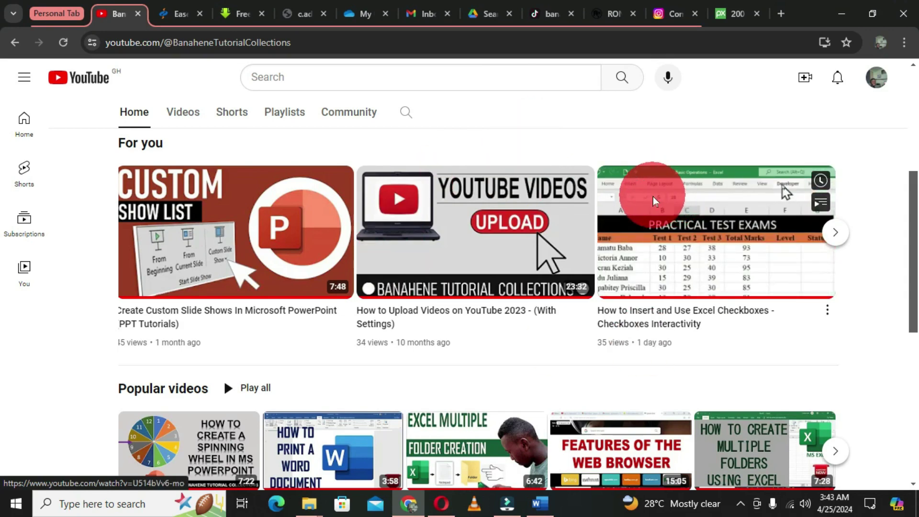
right_click(653, 196)
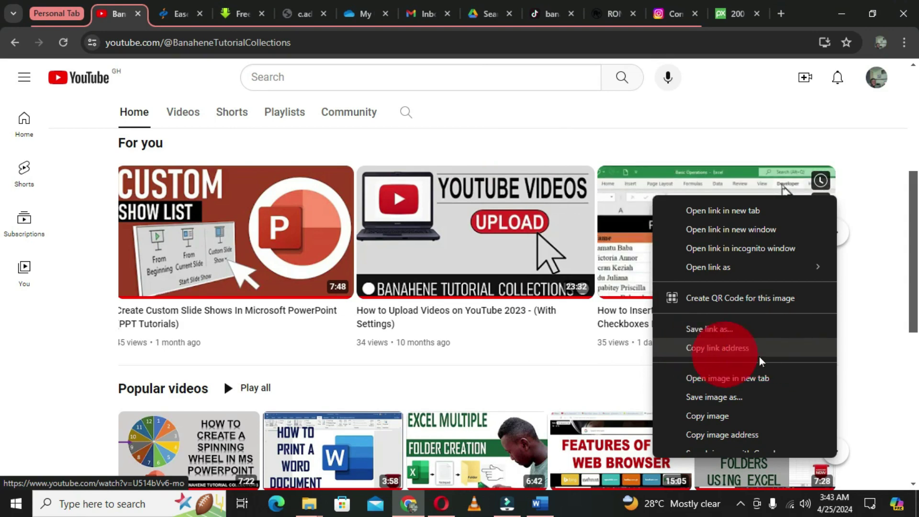
click(780, 349)
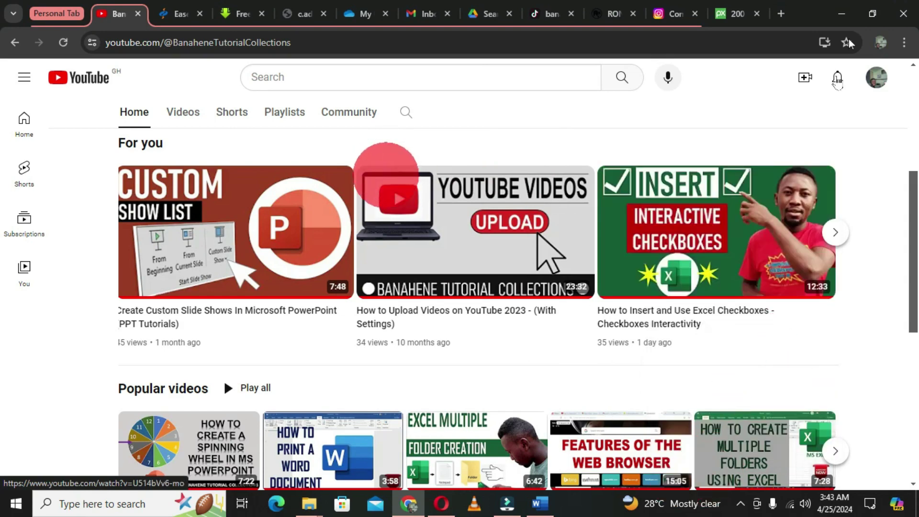
click(842, 14)
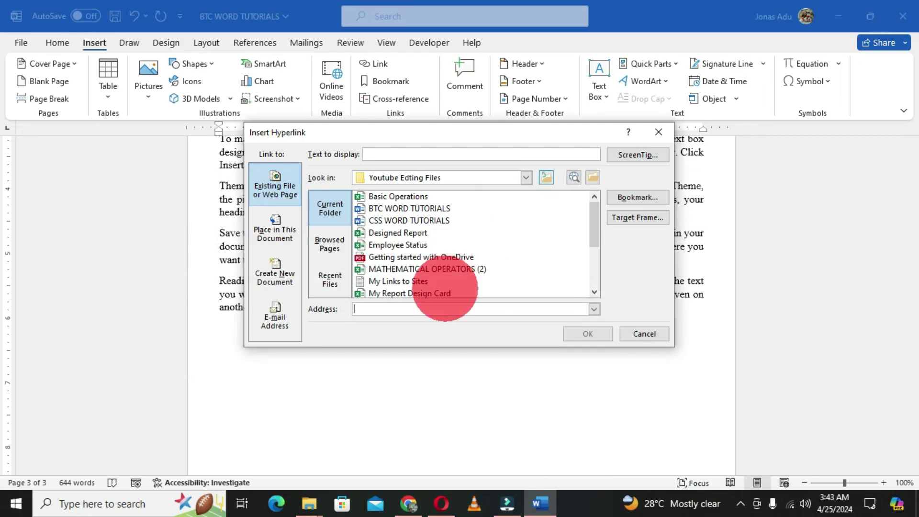
click(379, 309)
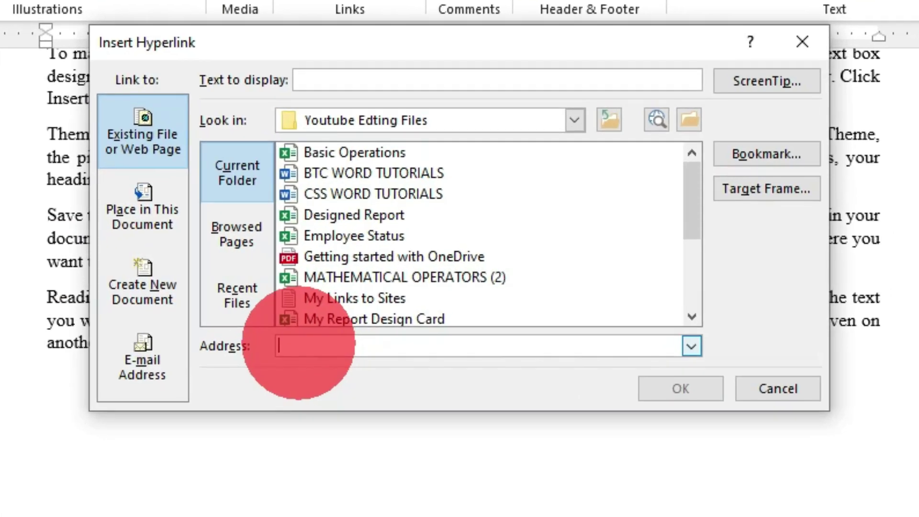
click(312, 341)
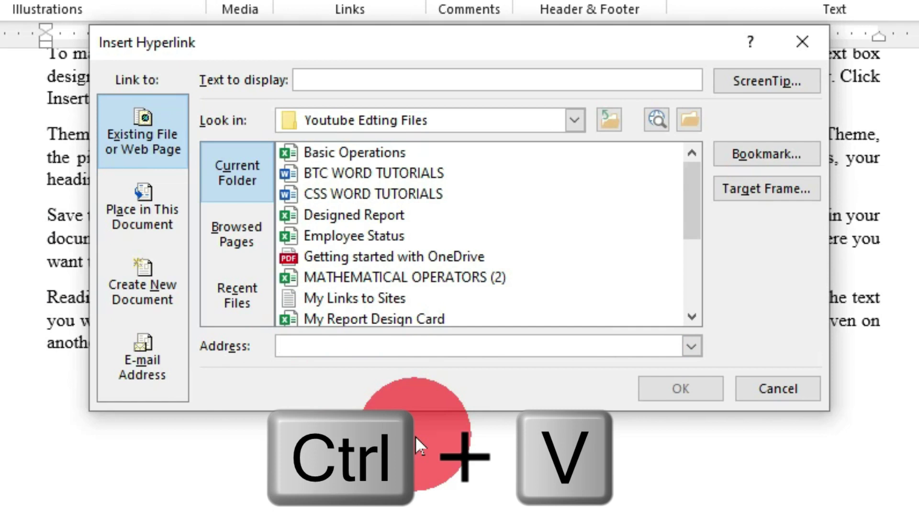
text(https://www.youtube.com/watch?v=U514bVv6-mo)
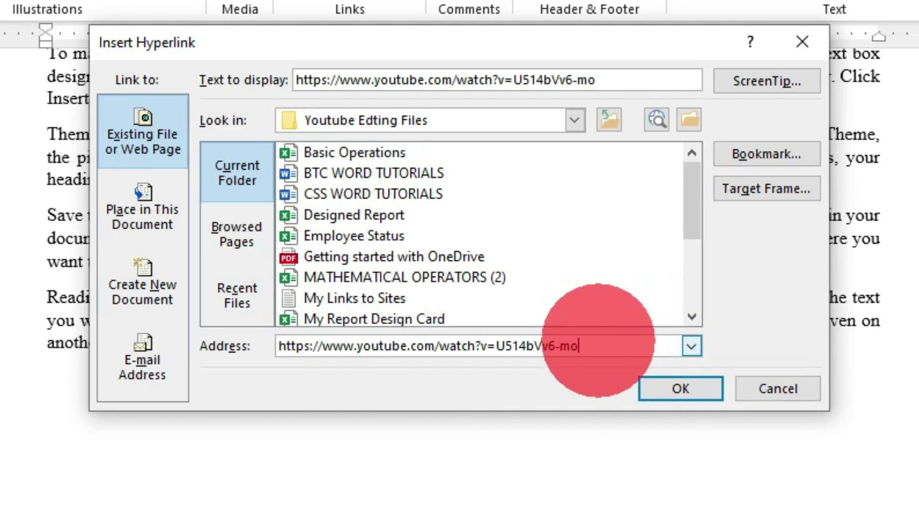
right_click(599, 343)
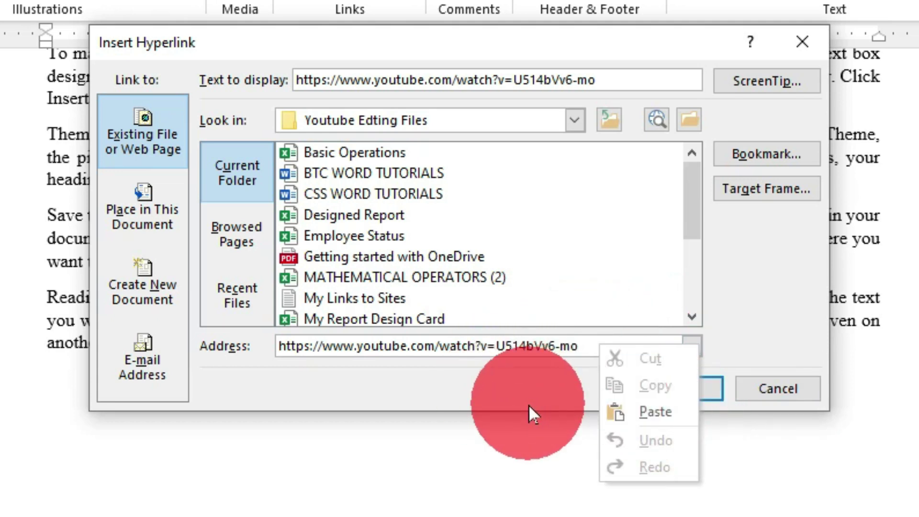
click(318, 386)
click(681, 389)
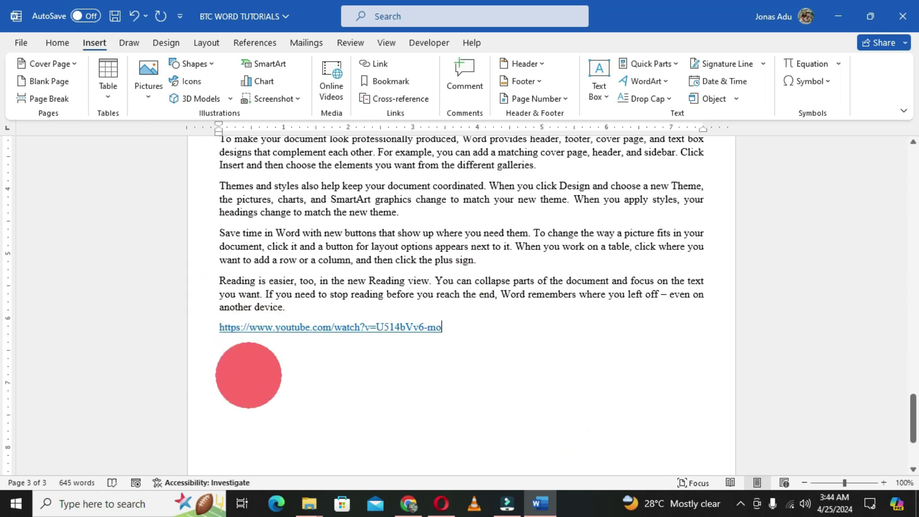
Set the YouTube link line's font colour to Automatic from the mini toolbar
click(182, 339)
key(ctrl+c)
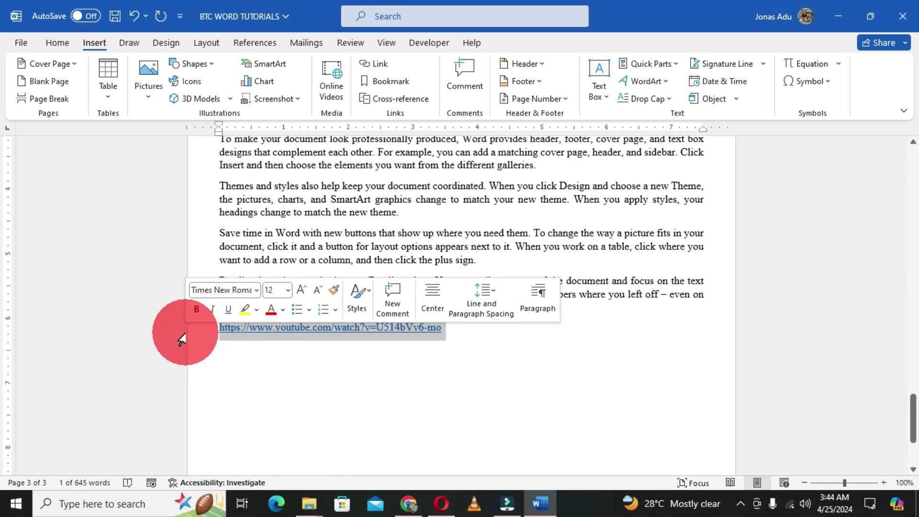
click(283, 310)
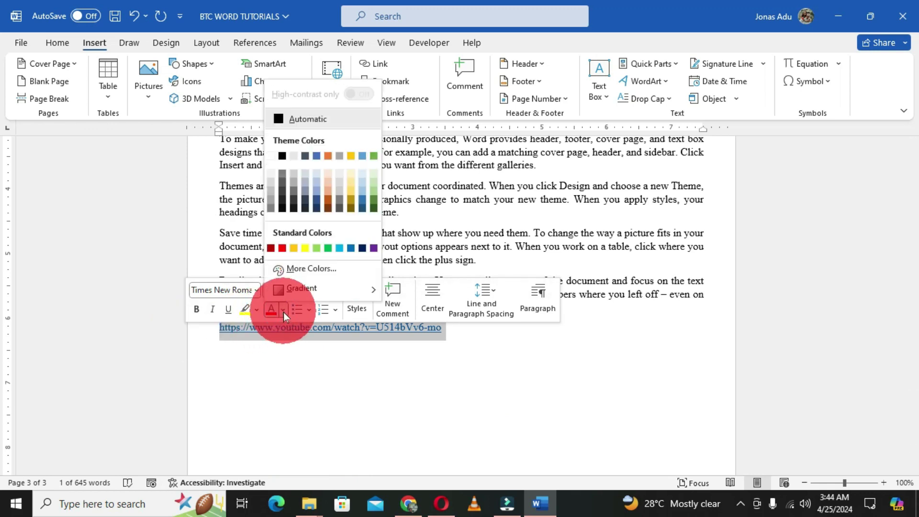
click(281, 121)
click(361, 408)
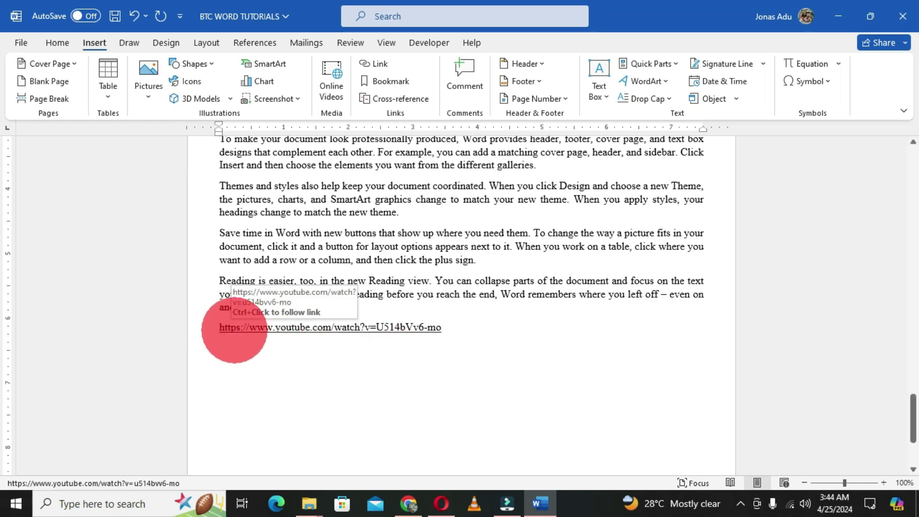
key(ctrl)
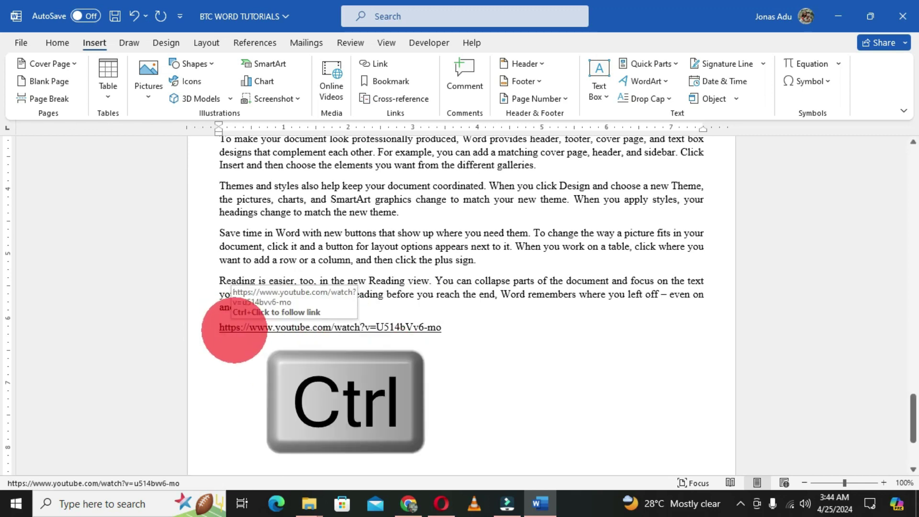
Open the checkboxes video from the link, pause it, close the tab and minimize Opera
ctrl+click(275, 331)
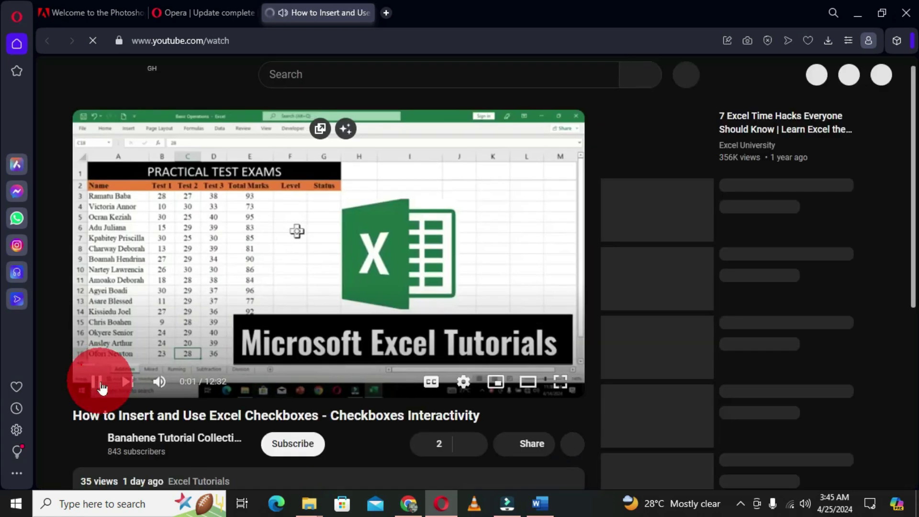
click(149, 467)
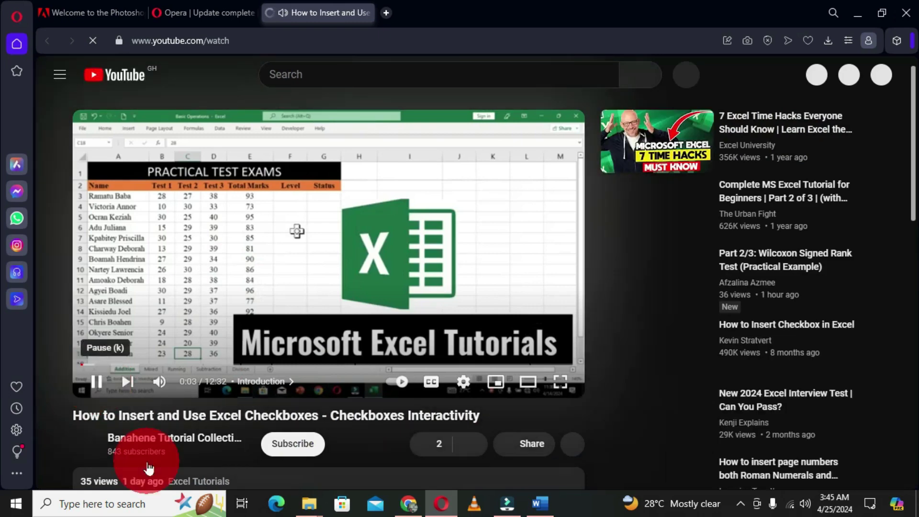
key(k)
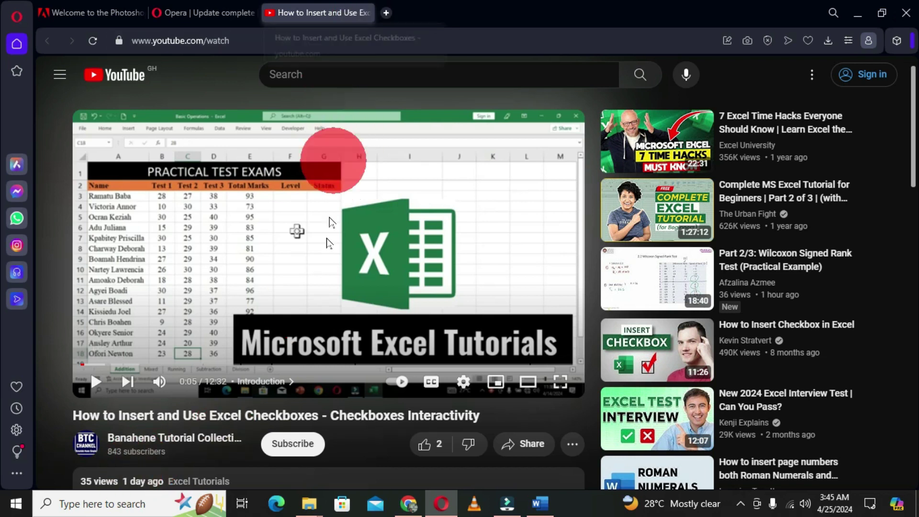
click(366, 17)
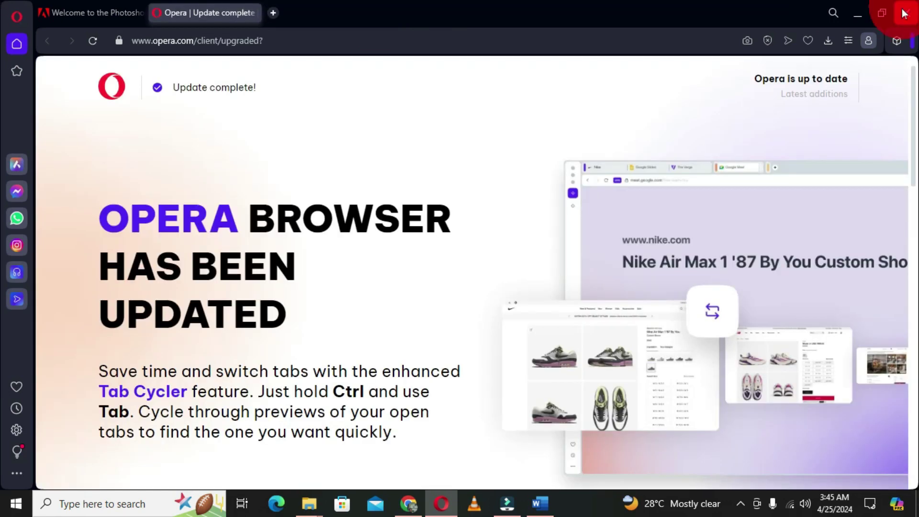
click(858, 13)
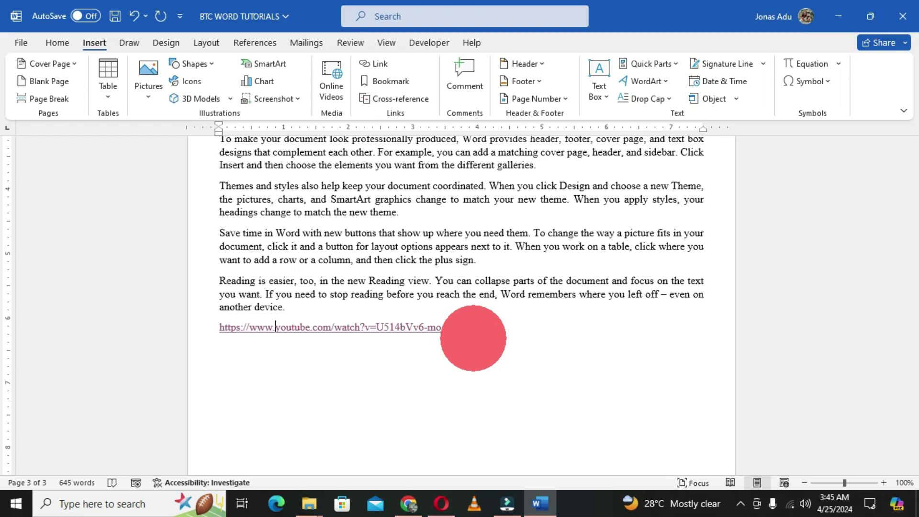
Hyperlink the word Footage to the pasted YouTube video URL using Ctrl+K
scroll(414, 321, up, 3)
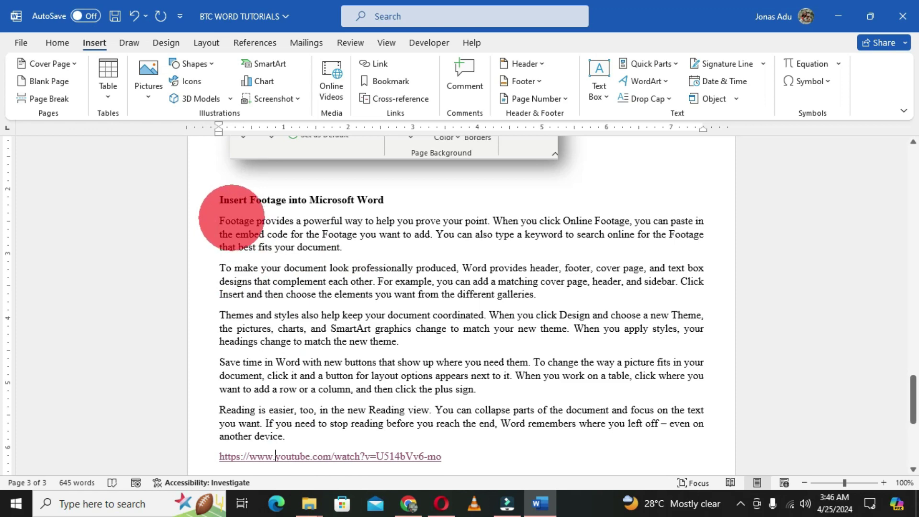
double_click(232, 217)
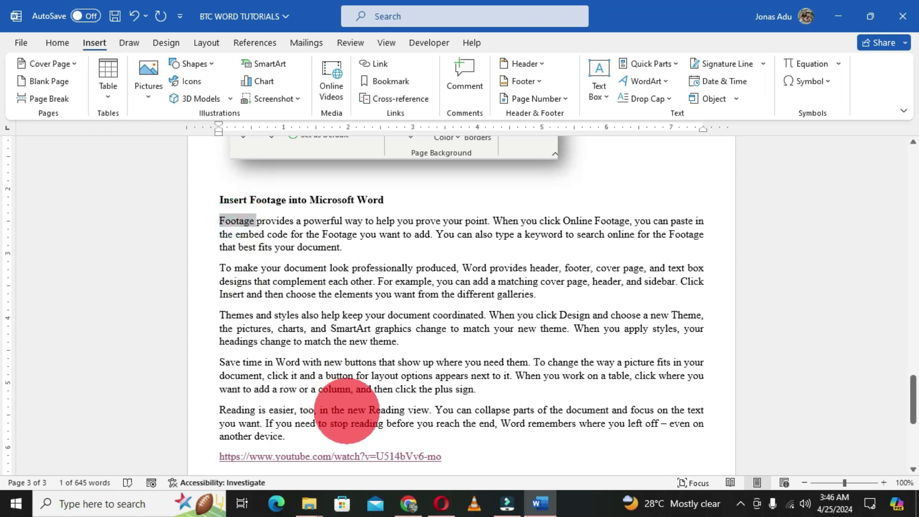
key(ctrl+k)
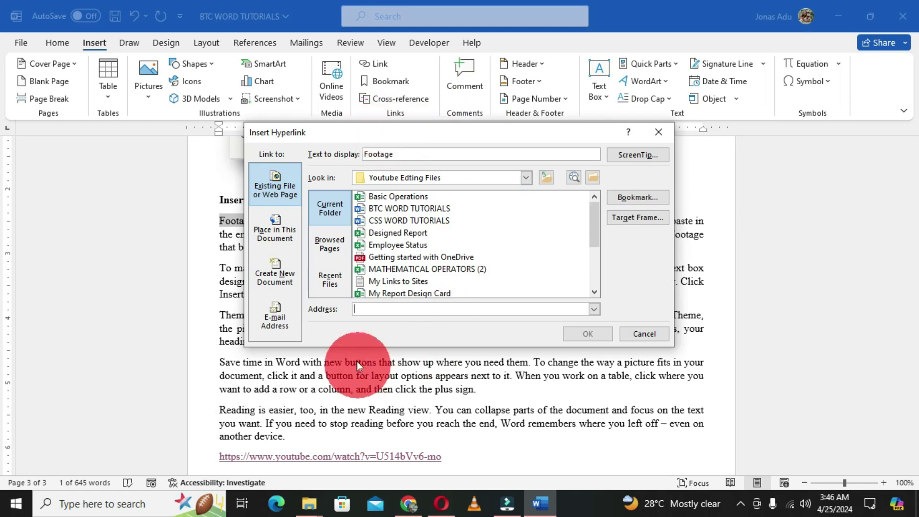
click(380, 311)
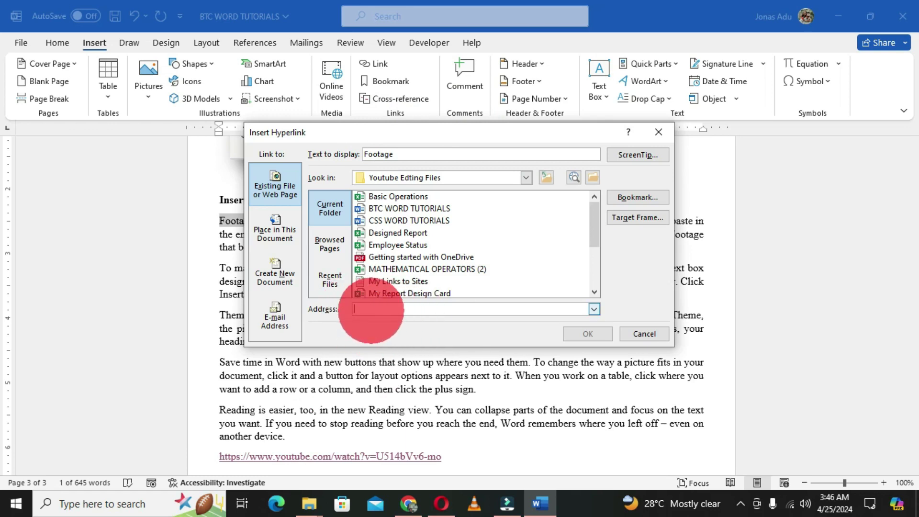
key(ctrl+v)
click(589, 335)
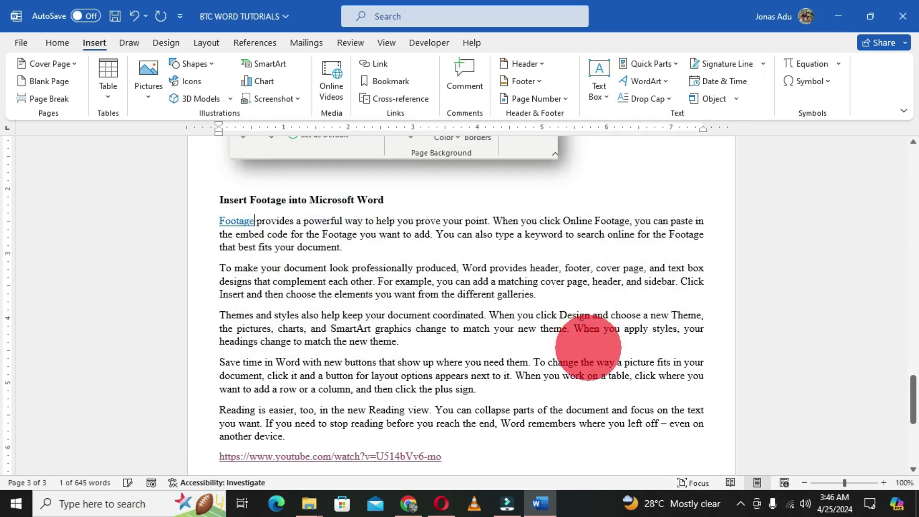
Colour the linked word Footage black, then Ctrl+click it to open the YouTube video
click(331, 247)
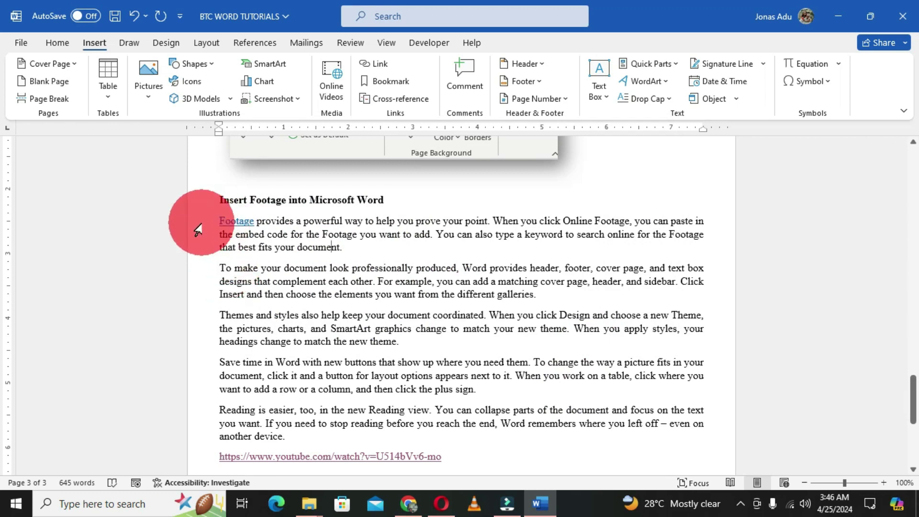
drag(219, 221, 259, 222)
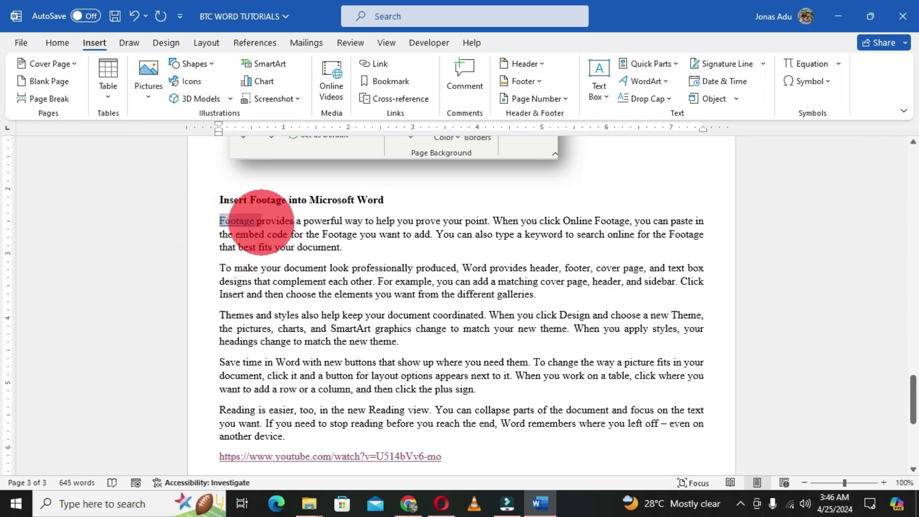
click(62, 44)
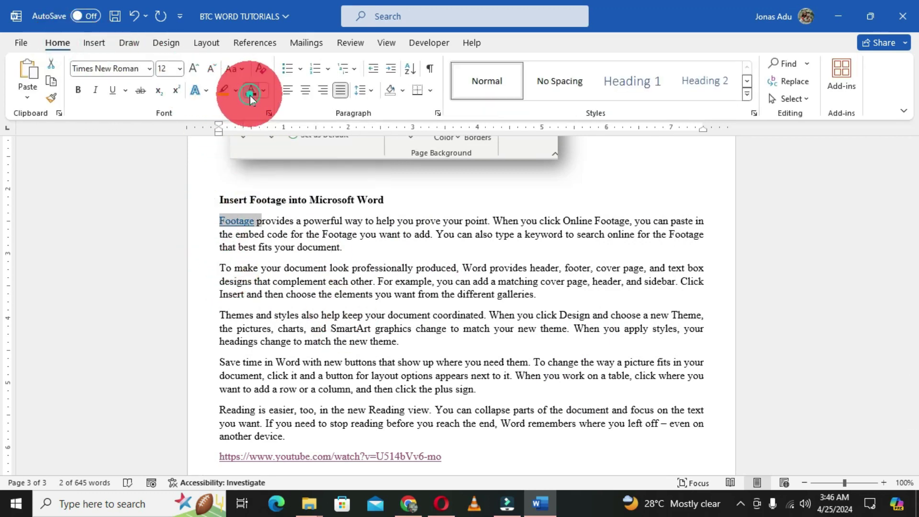
click(251, 96)
click(302, 287)
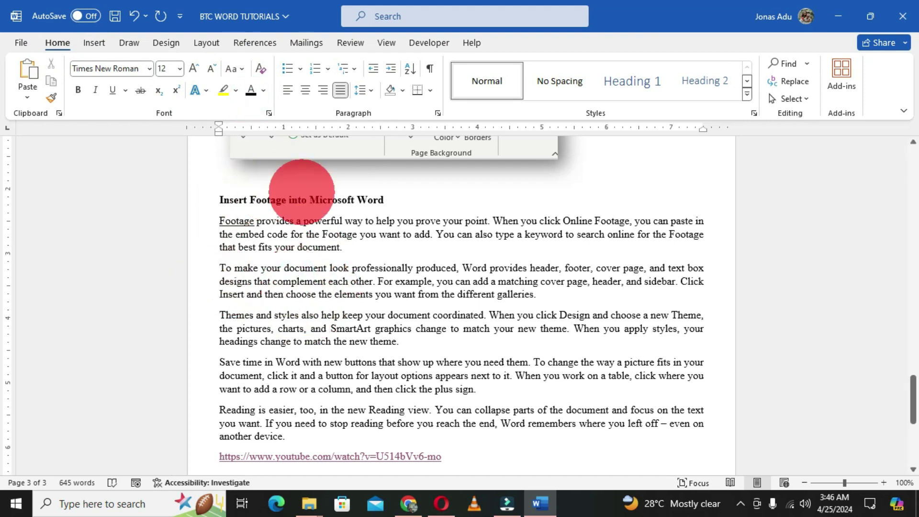
mouse_move(232, 217)
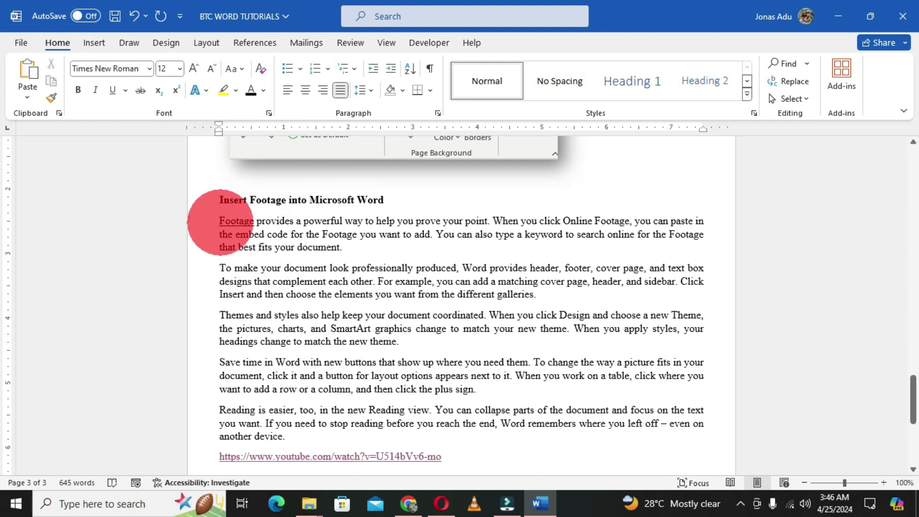
ctrl+click(229, 223)
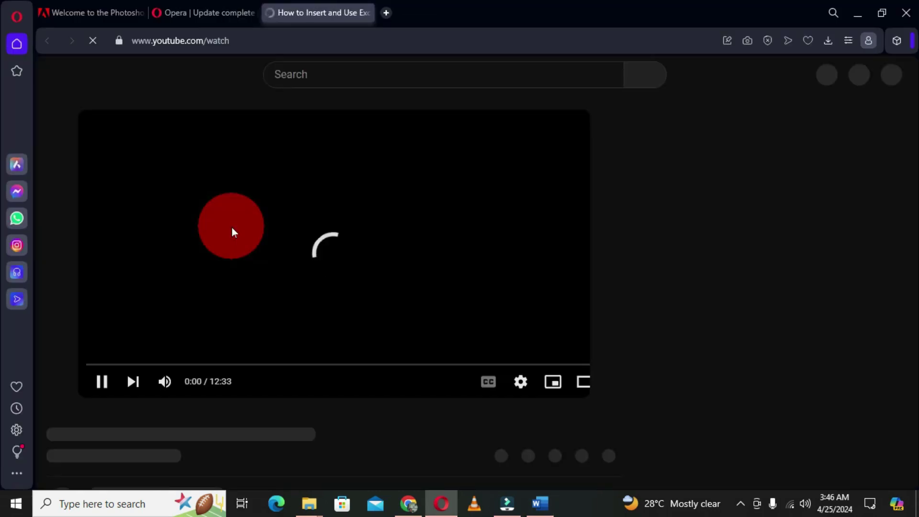
Pause the playing checkboxes video, close its YouTube tab and minimize Opera
click(95, 382)
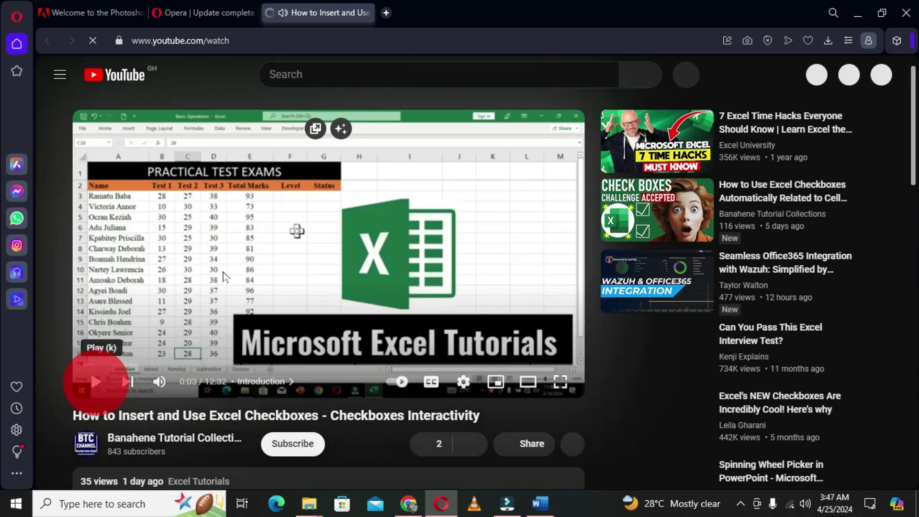
click(223, 271)
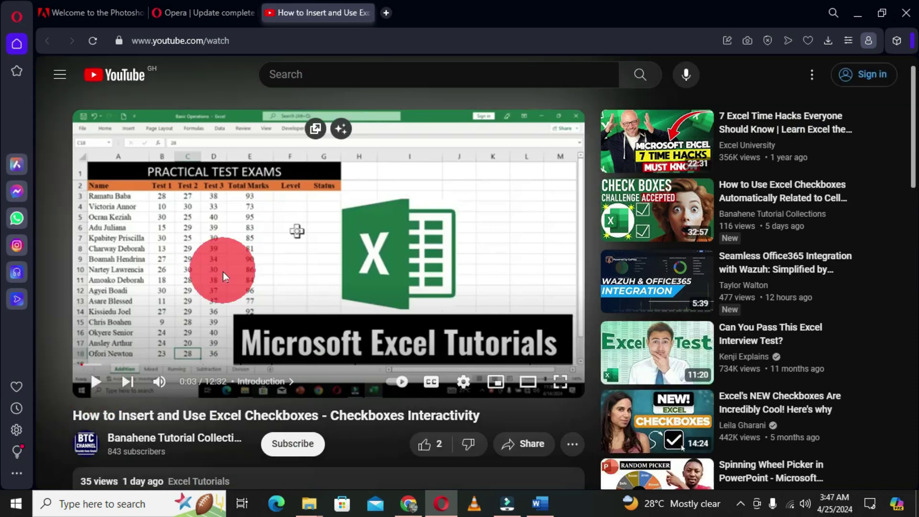
click(369, 13)
click(859, 16)
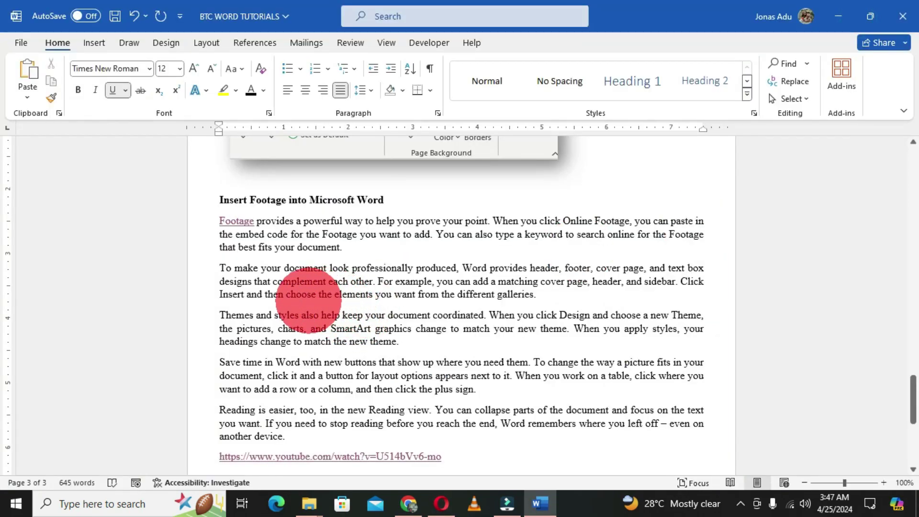
Draw an oval circle right of the Design ribbon screenshot and begin linking the picture
scroll(316, 316, up, 5)
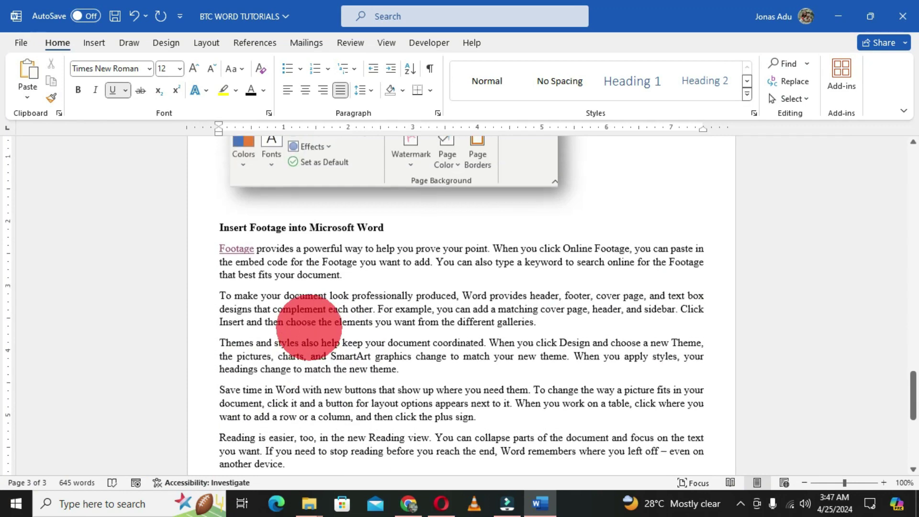
click(366, 268)
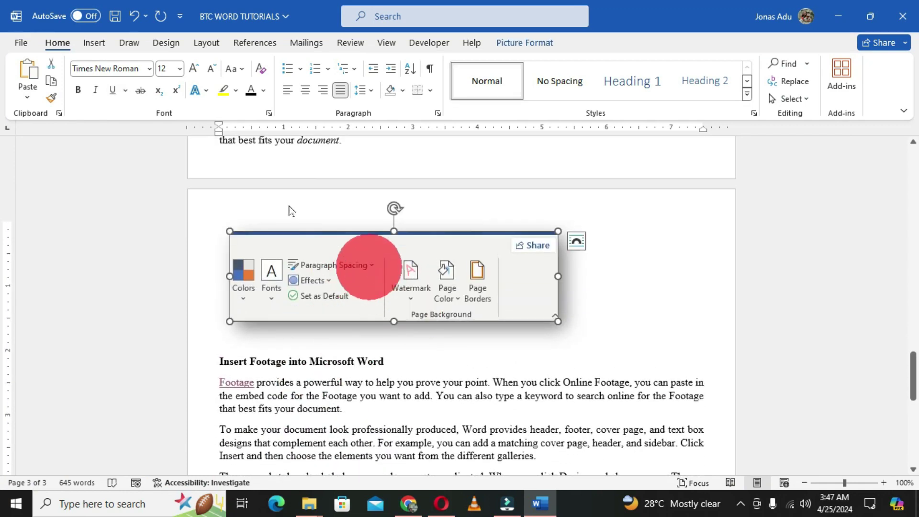
click(93, 45)
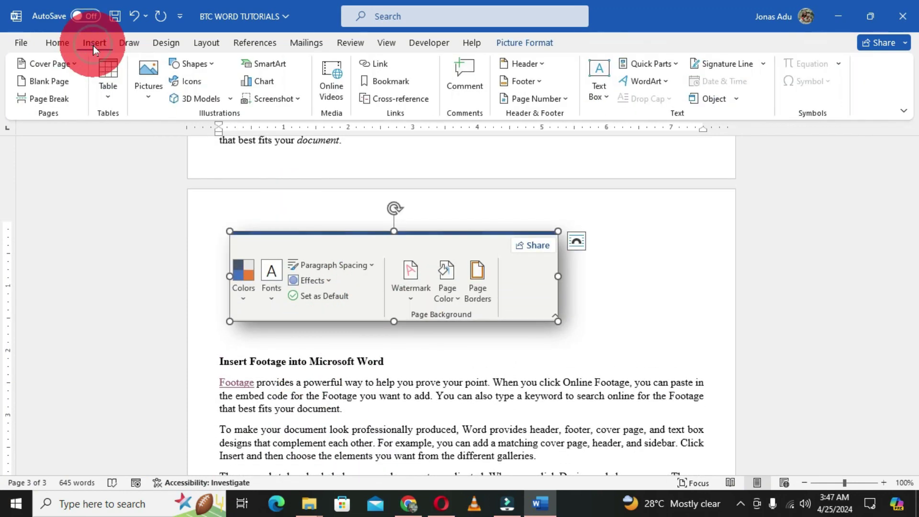
click(186, 67)
click(224, 100)
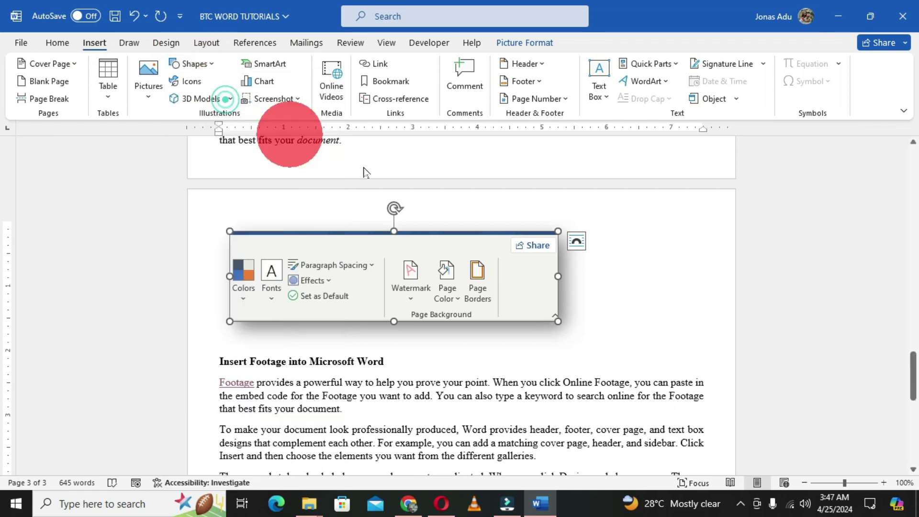
mouse_move(618, 238)
mouse_down()
mouse_move(645, 293)
mouse_move(626, 240)
mouse_move(626, 263)
mouse_move(638, 271)
mouse_up()
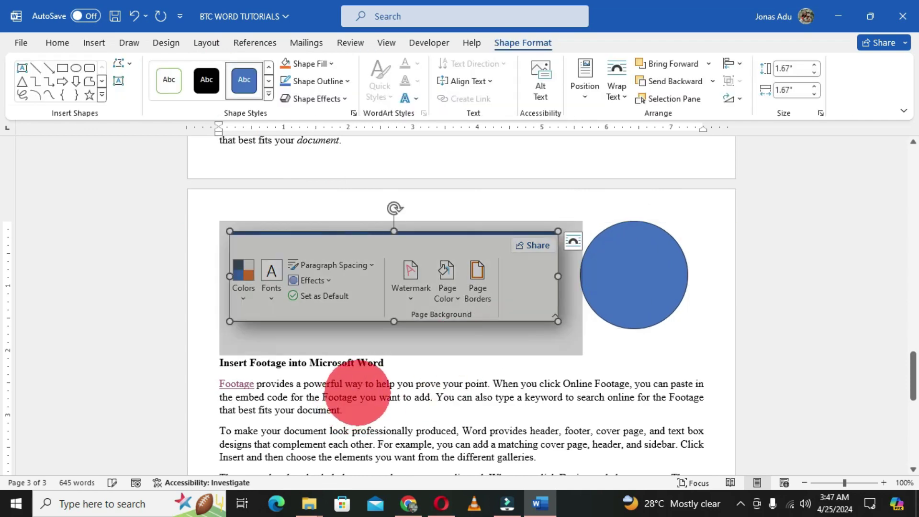
click(669, 330)
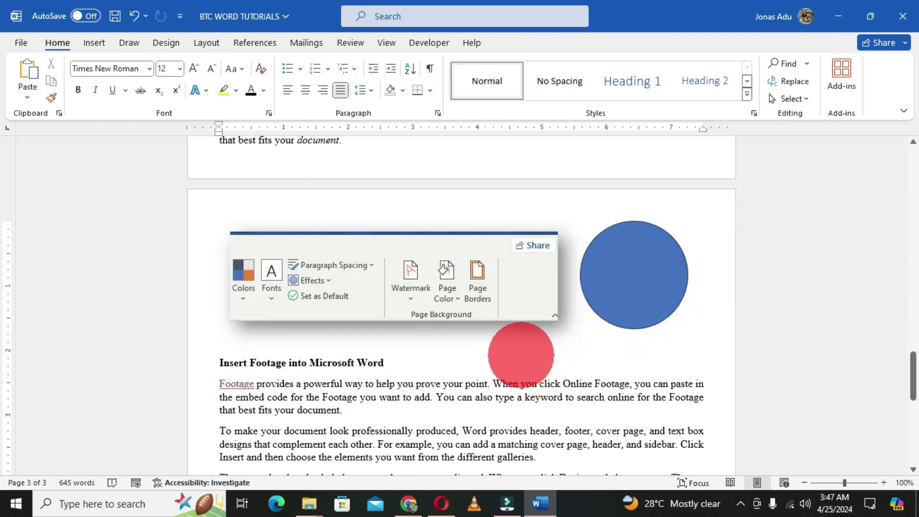
click(502, 302)
key(ctrl+k)
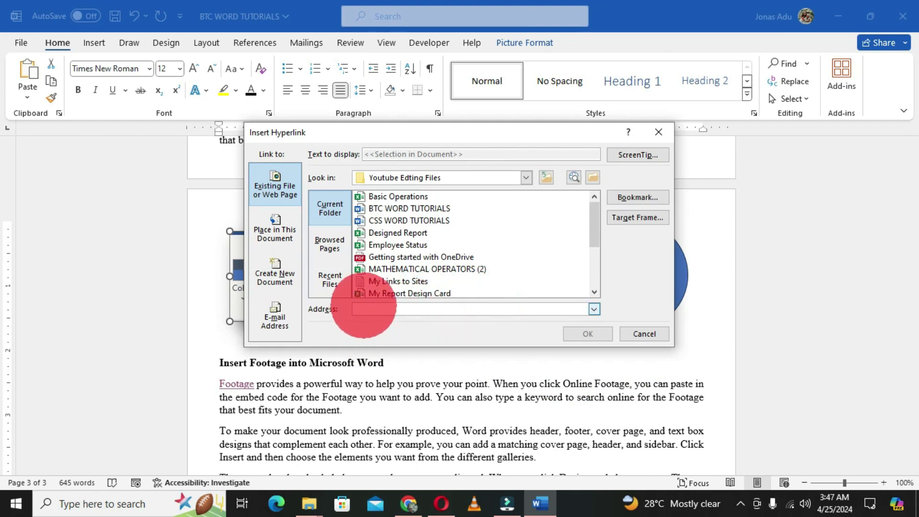
Paste the YouTube URL as the ribbon picture's hyperlink and confirm it
key(ctrl+v)
click(588, 334)
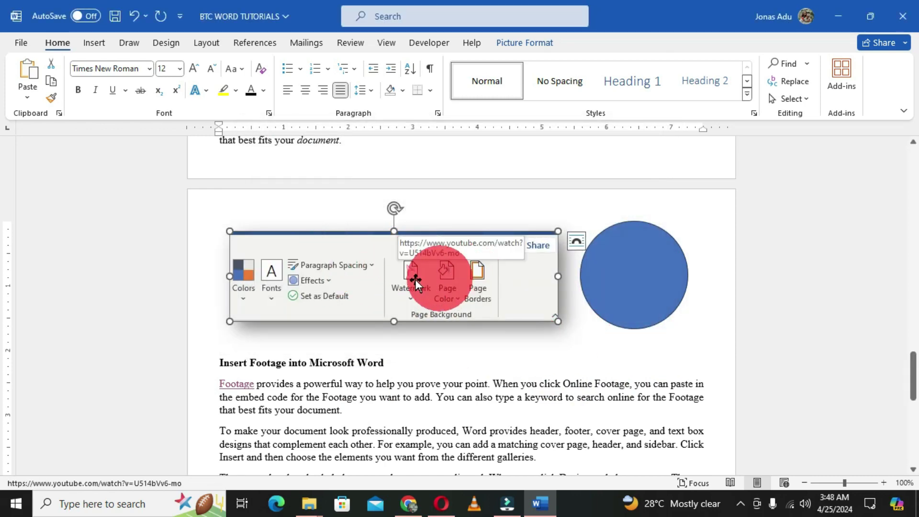
drag(415, 283, 605, 285)
Link the blue circle to the same YouTube URL via its right-click Link option
click(622, 281)
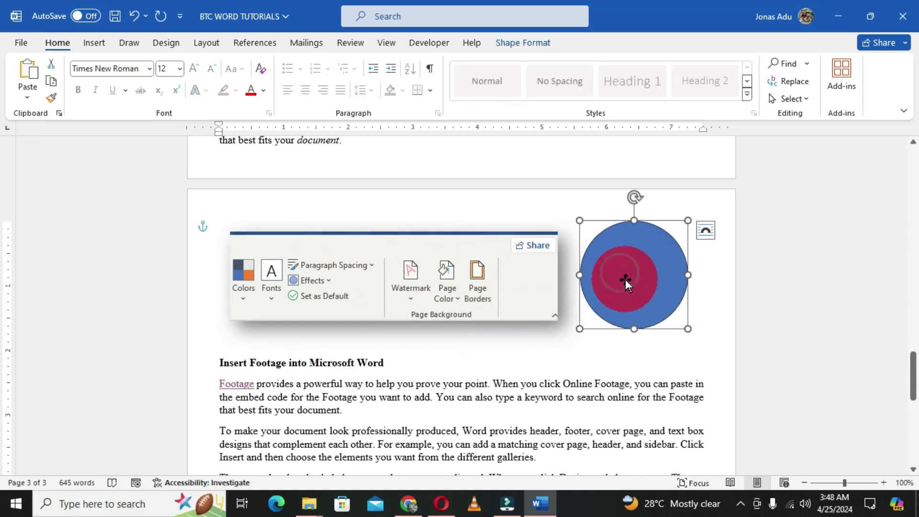
right_click(622, 263)
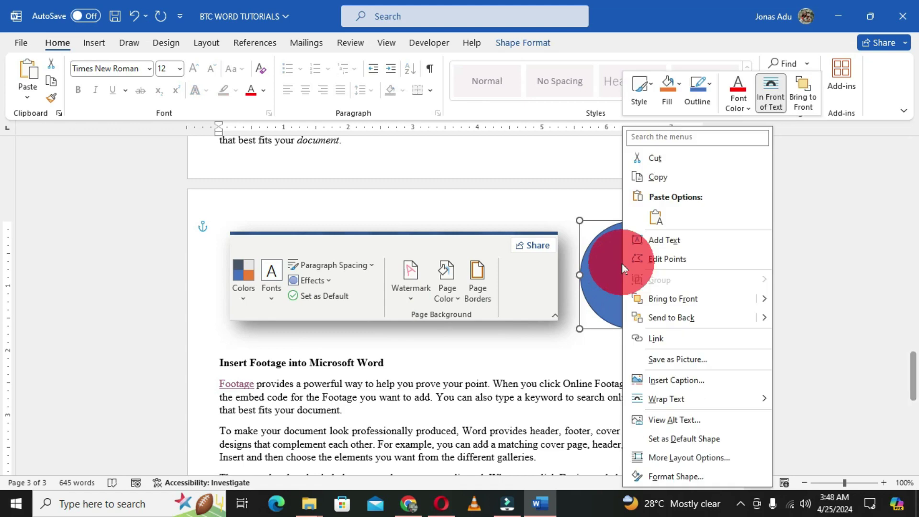
click(654, 338)
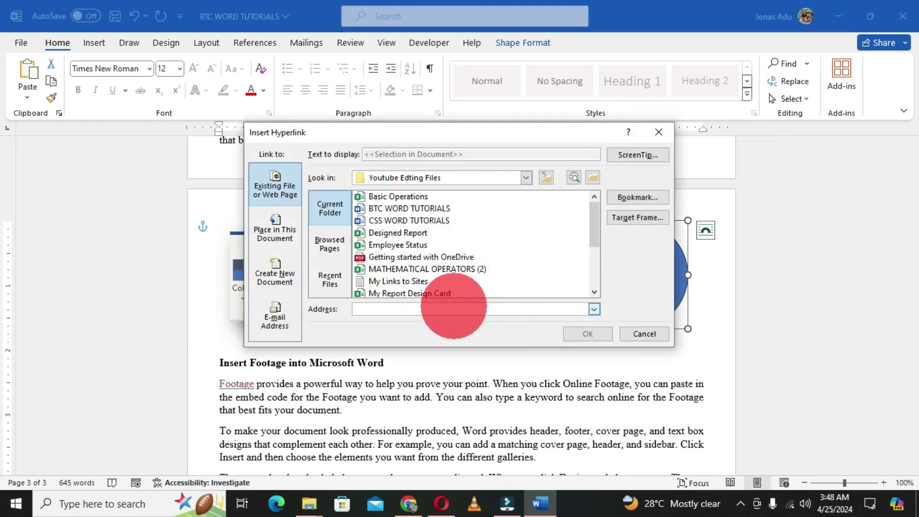
text(https://www.youtube.com/watch?v=U514bVv6-mo)
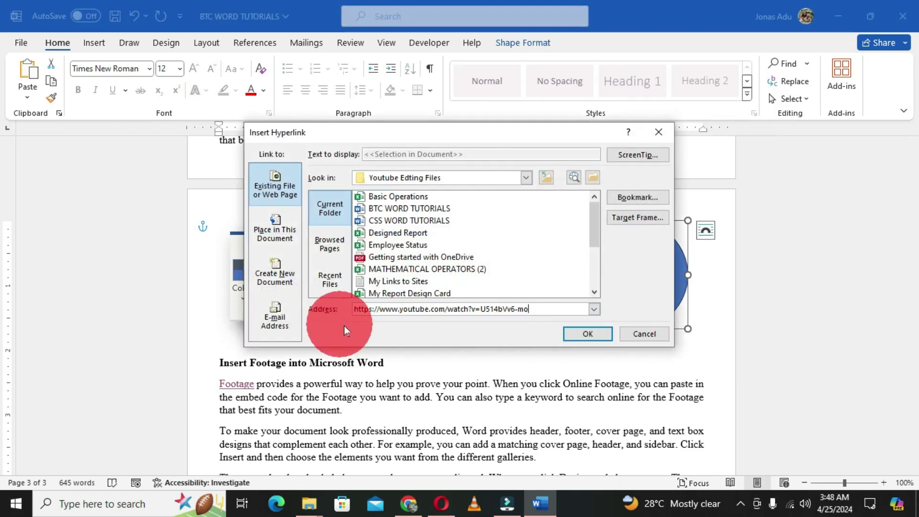
click(591, 334)
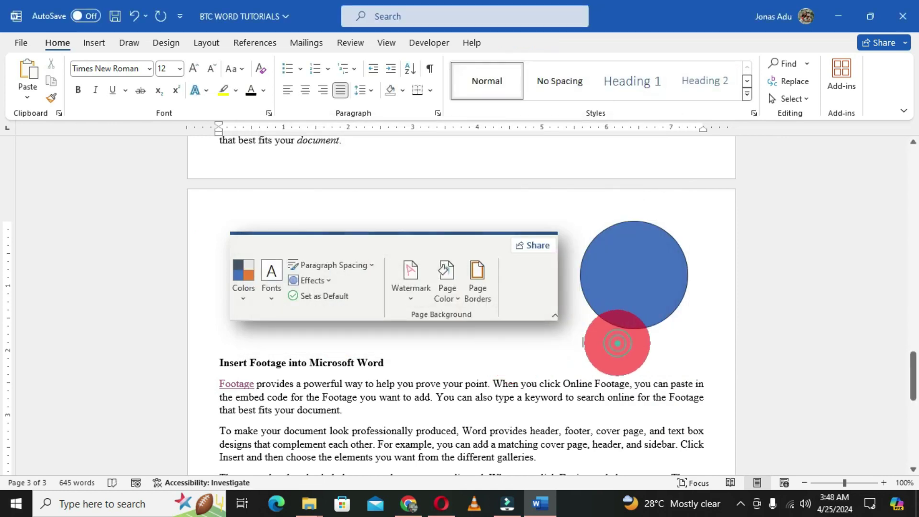
Ctrl+click the blue circle to open its YouTube video link in Opera
mouse_move(631, 273)
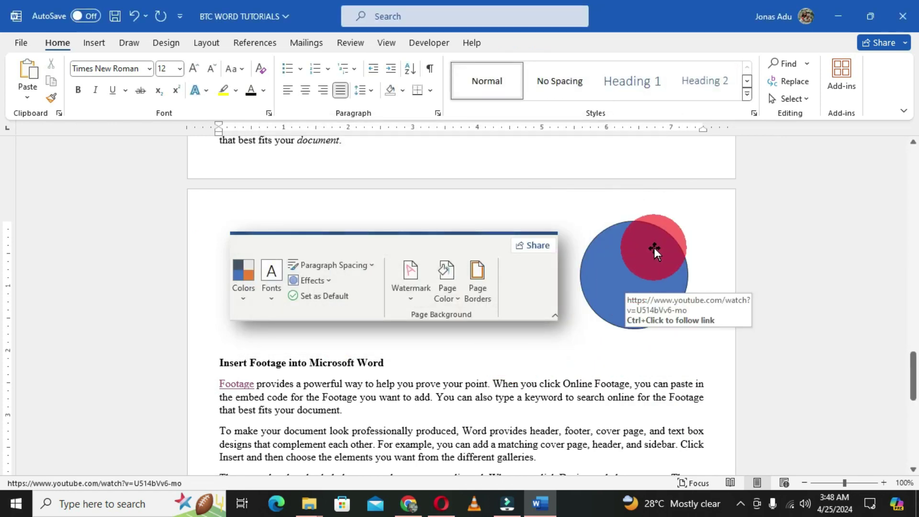
drag(655, 252, 652, 253)
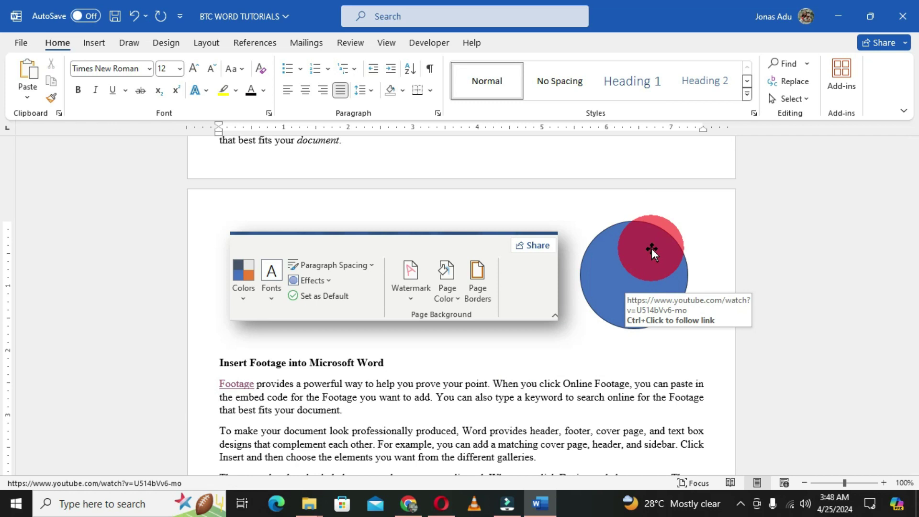
drag(651, 251, 621, 257)
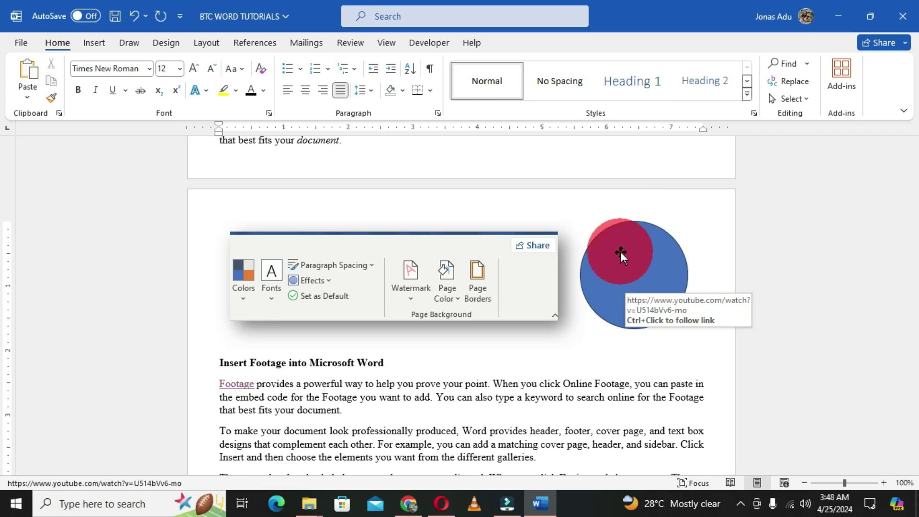
ctrl+click(621, 257)
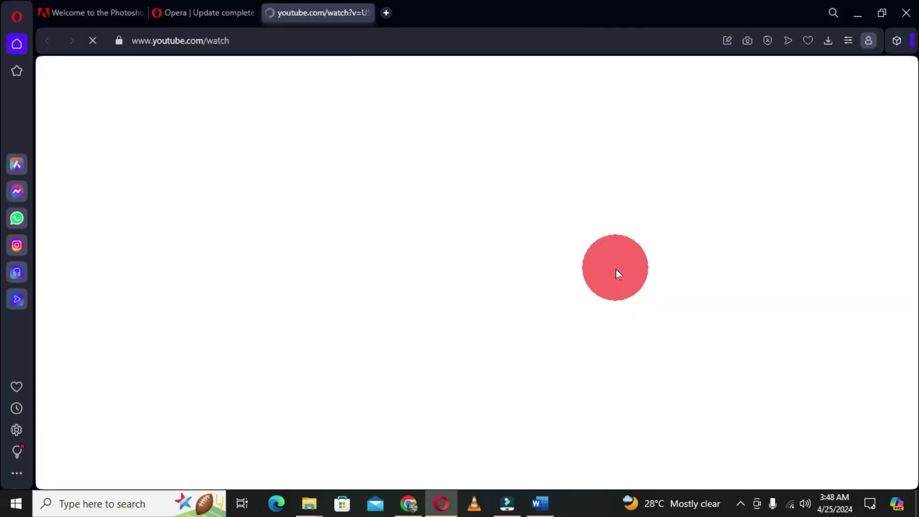